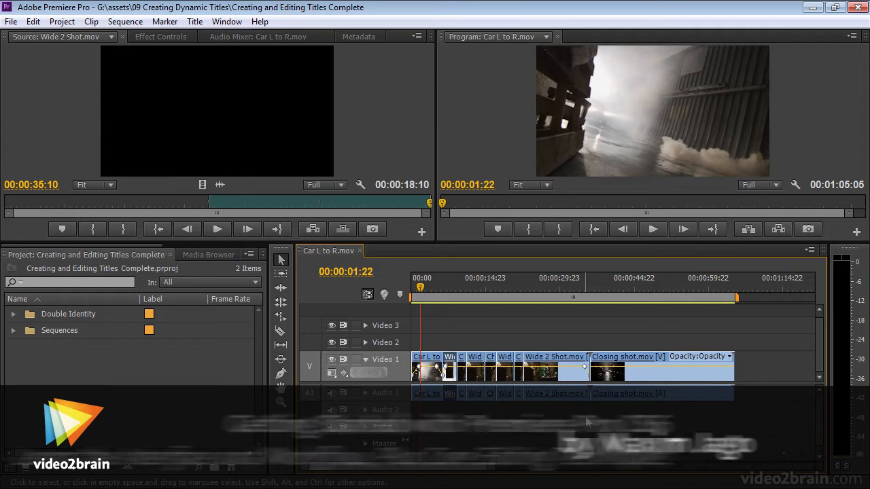
Step: Scrub through the sequence and play the opening shot, stopping at 00:00:02:21 where the car is in view
{"action": "left_click_drag", "start_coordinate": [422, 290], "coordinate": [428, 290]}
{"action": "left_click", "coordinate": [697, 288]}
{"action": "left_click_drag", "start_coordinate": [697, 287], "coordinate": [421, 282]}
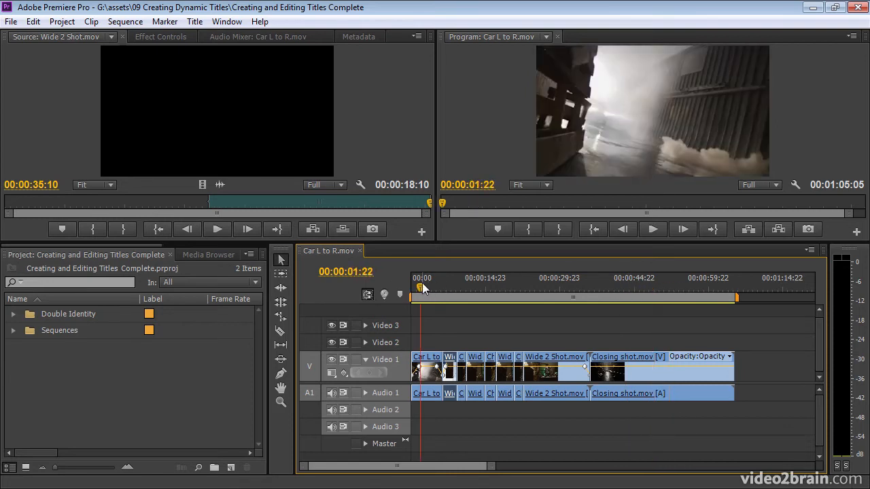
{"action": "key", "text": "space"}
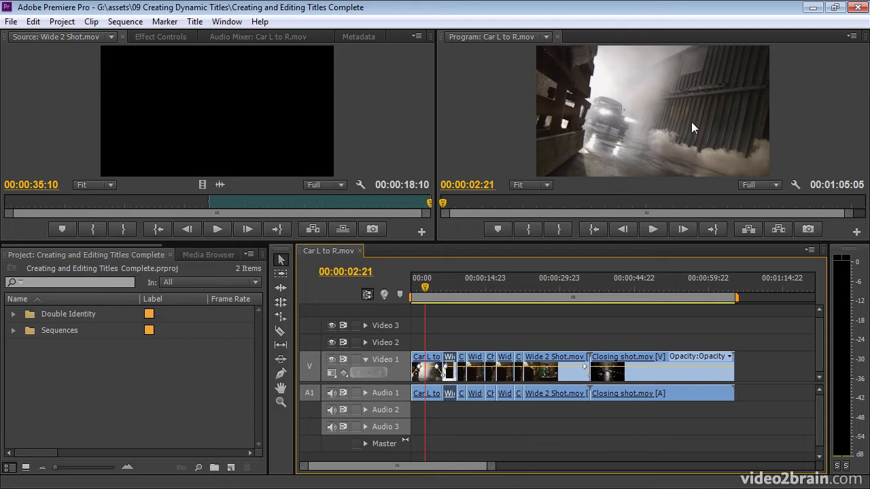
{"action": "mouse_move", "coordinate": [483, 300]}
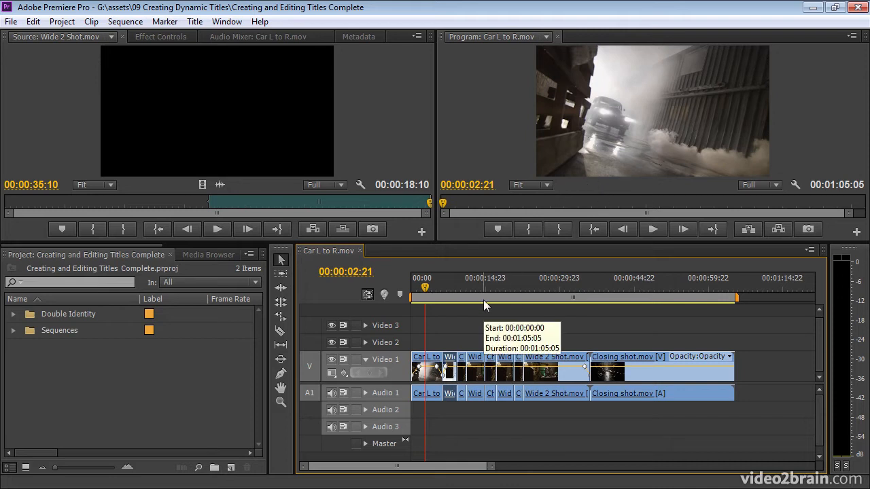
{"action": "key", "text": "ctrl+t"}
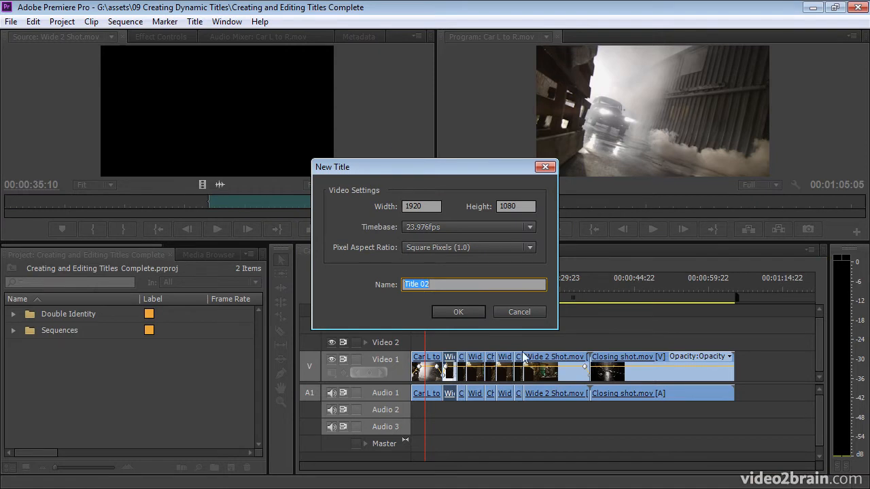
{"action": "left_click", "coordinate": [525, 316]}
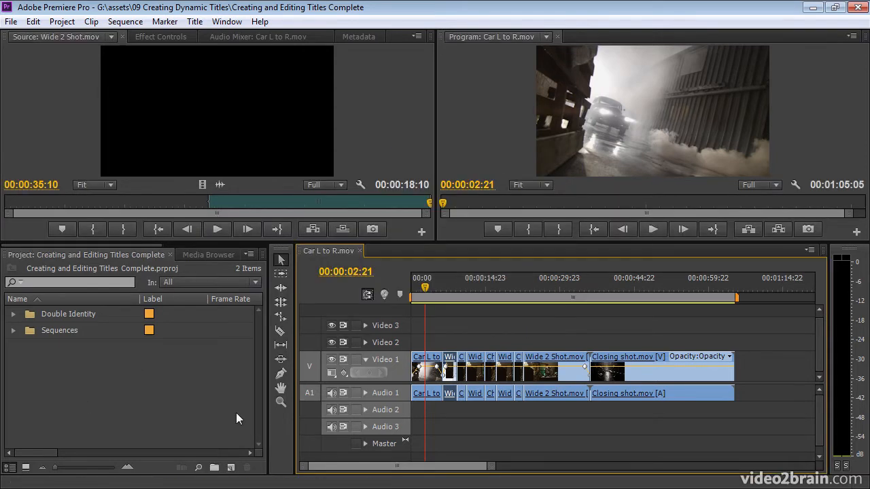
{"action": "left_click", "coordinate": [231, 468]}
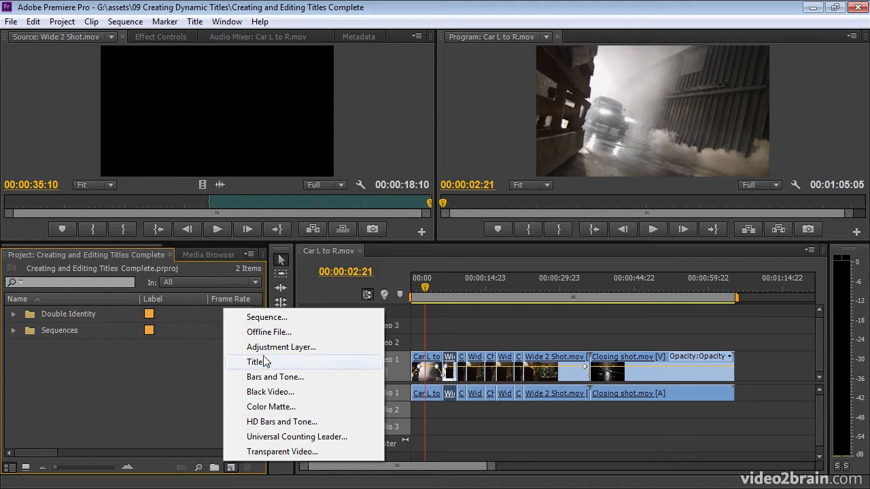
{"action": "left_click", "coordinate": [12, 22]}
{"action": "mouse_move", "coordinate": [51, 39]}
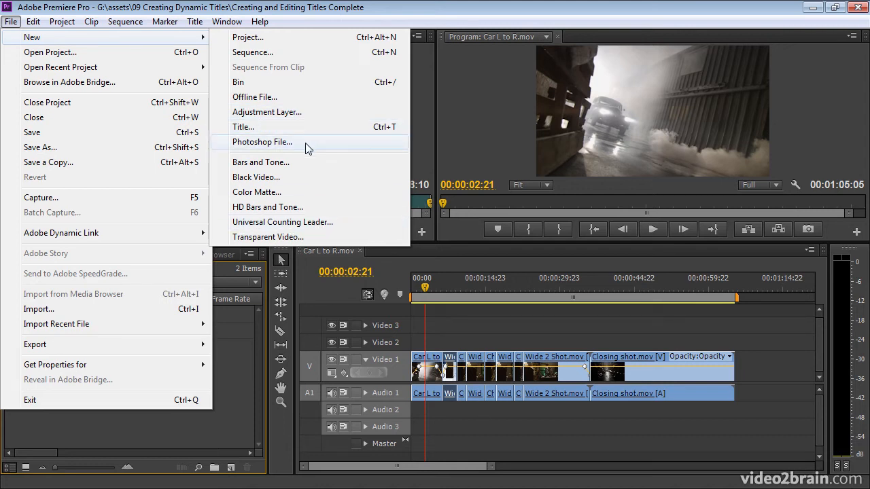
Step: Create a new title named Double Identity at 1920 x 1080 and 23.976fps, using the car shot as the backdrop
{"action": "left_click", "coordinate": [427, 289]}
{"action": "key", "text": "ctrl+t"}
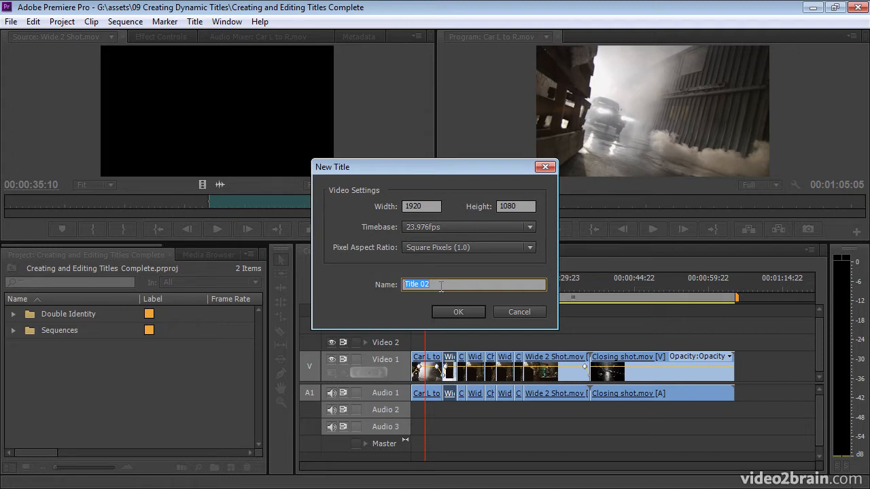
{"action": "type", "text": "Double Identity"}
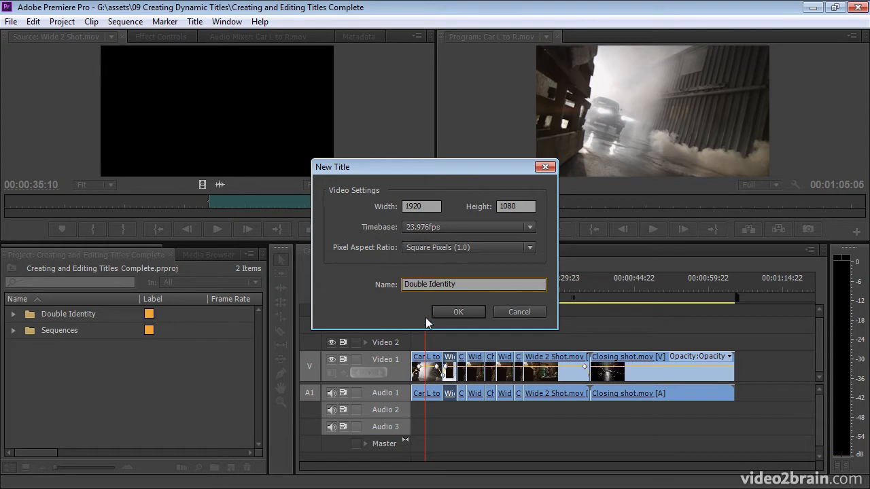
{"action": "left_click", "coordinate": [449, 313]}
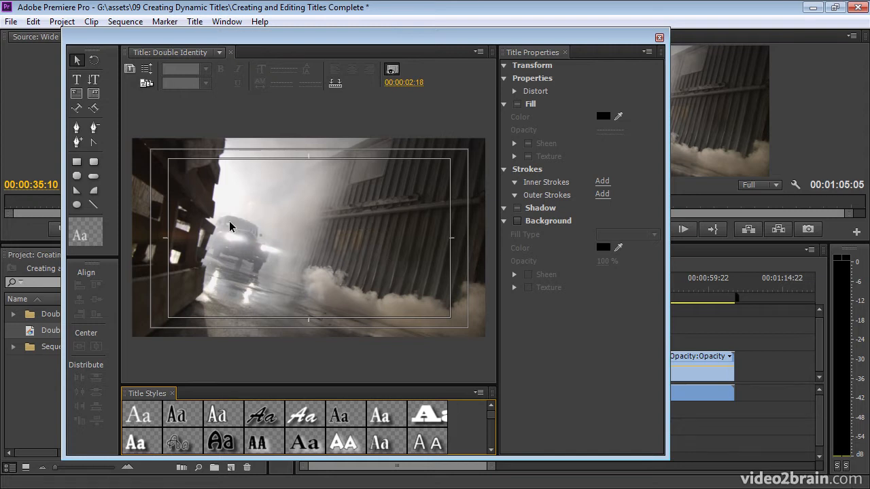
Step: Add the text DOUBLE IDENTITY to the title and move it to the lower part of the frame, at about Y 779
{"action": "left_click", "coordinate": [74, 81]}
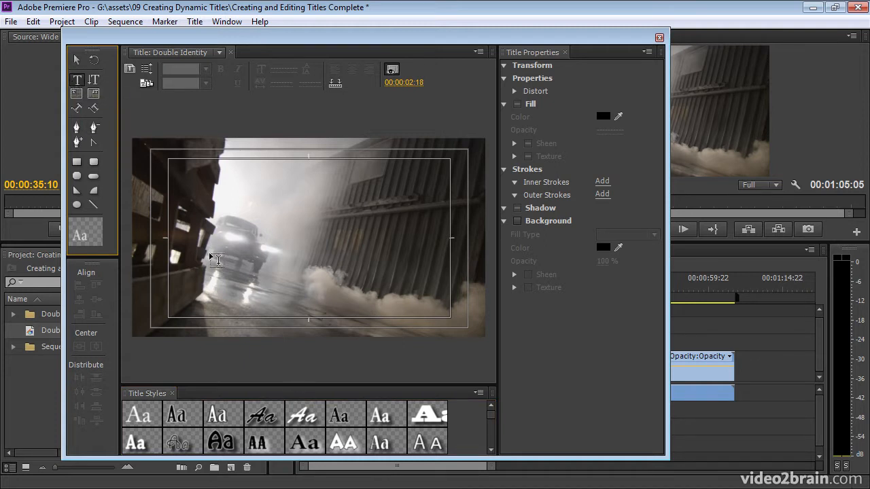
{"action": "left_click", "coordinate": [194, 196]}
{"action": "type", "text": "DOUBLE IDENTITY"}
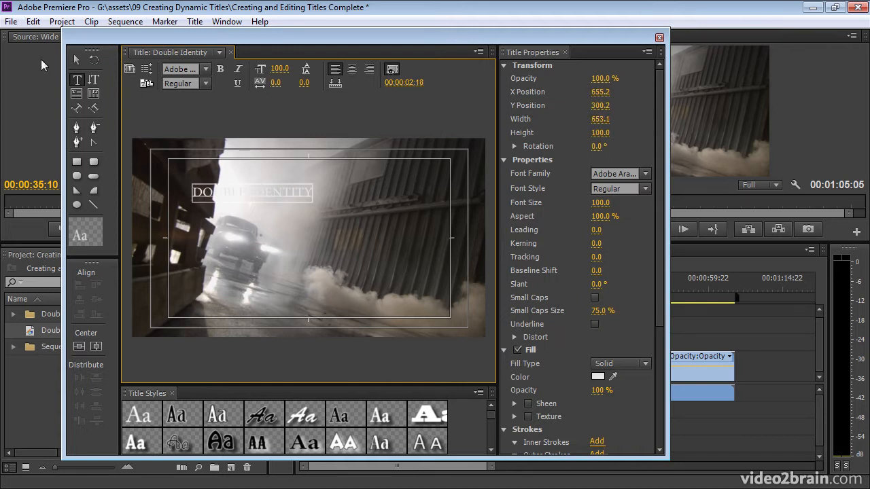
{"action": "left_click", "coordinate": [77, 60]}
{"action": "left_click_drag", "start_coordinate": [244, 196], "coordinate": [244, 285]}
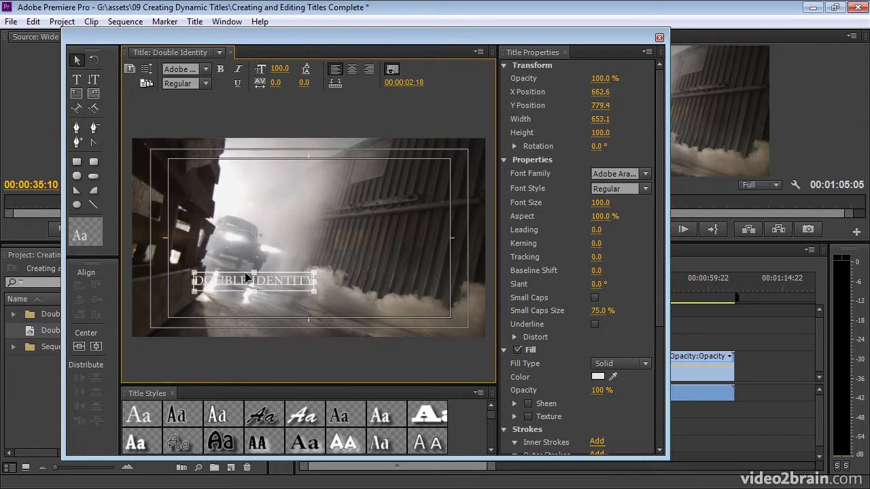
Step: Set the title text's font size to 223 and reposition it at about X 935, Y 797, enlarging the Title Styles area
{"action": "left_click_drag", "start_coordinate": [280, 68], "coordinate": [363, 69]}
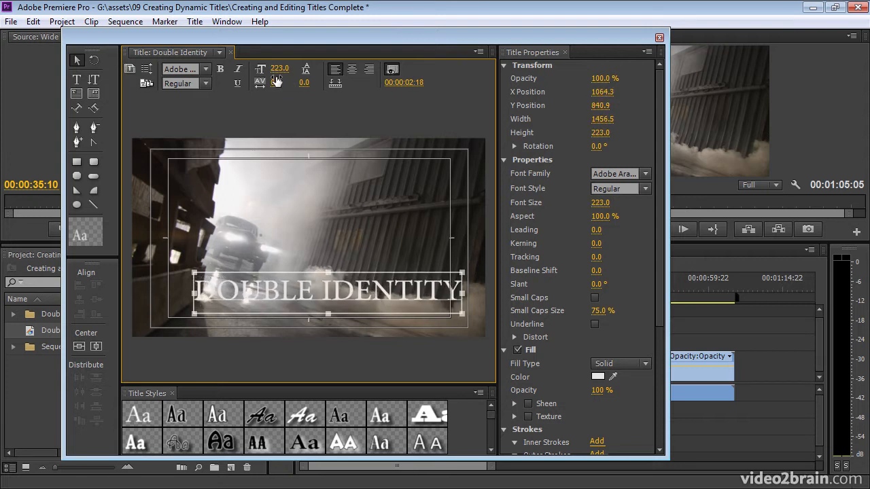
{"action": "left_click_drag", "start_coordinate": [306, 296], "coordinate": [280, 286]}
{"action": "left_click_drag", "start_coordinate": [280, 286], "coordinate": [280, 283]}
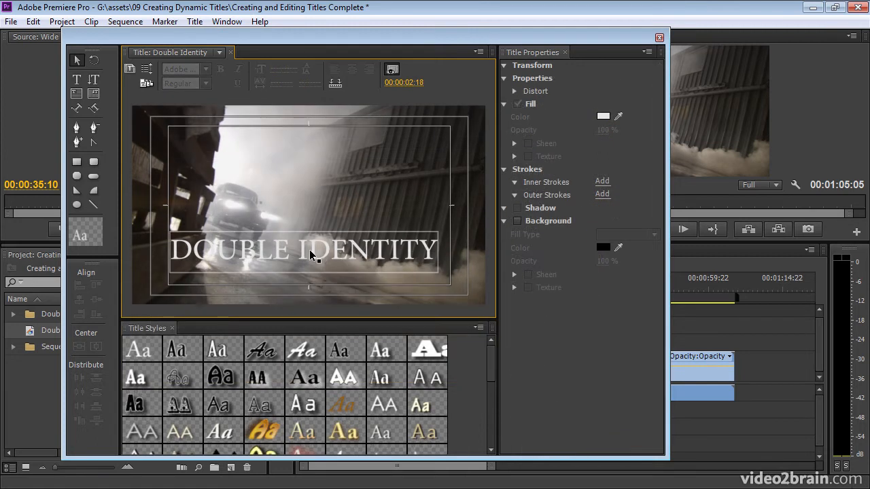
{"action": "left_click", "coordinate": [310, 252]}
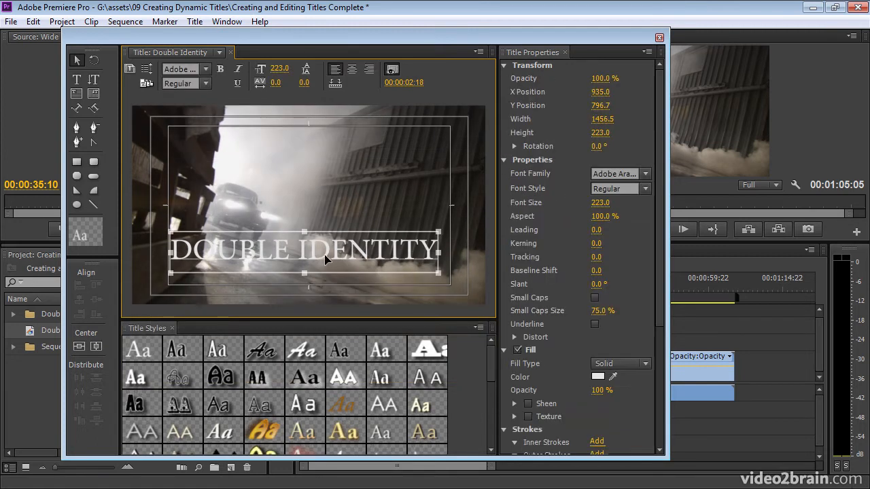
Step: Try out several title styles on the text, including Mesquite, Orator White 90, OCR A and LithosPro LtGray 31
{"action": "left_click", "coordinate": [302, 351]}
{"action": "left_click", "coordinate": [257, 377]}
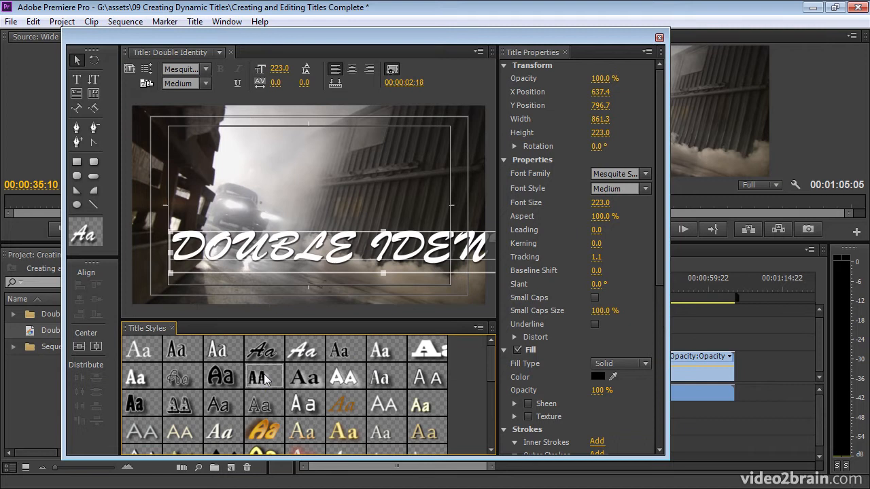
{"action": "left_click", "coordinate": [375, 384]}
{"action": "left_click", "coordinate": [425, 378]}
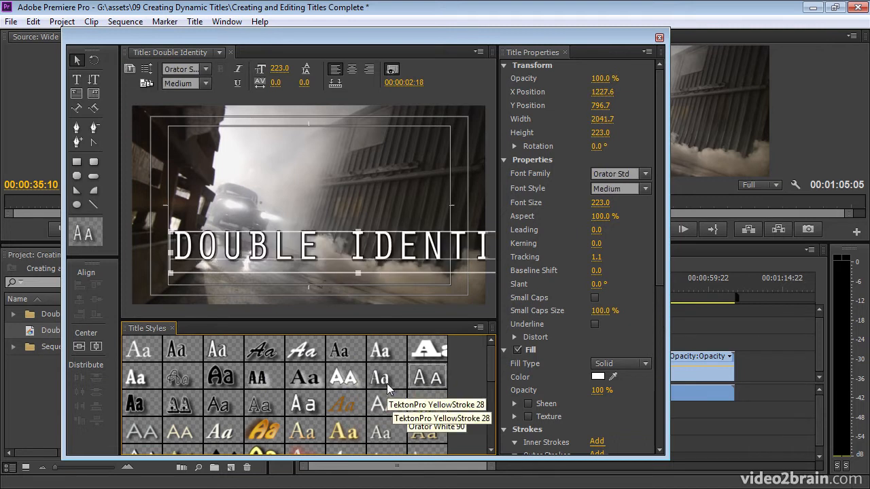
{"action": "left_click", "coordinate": [387, 383]}
{"action": "left_click", "coordinate": [300, 408]}
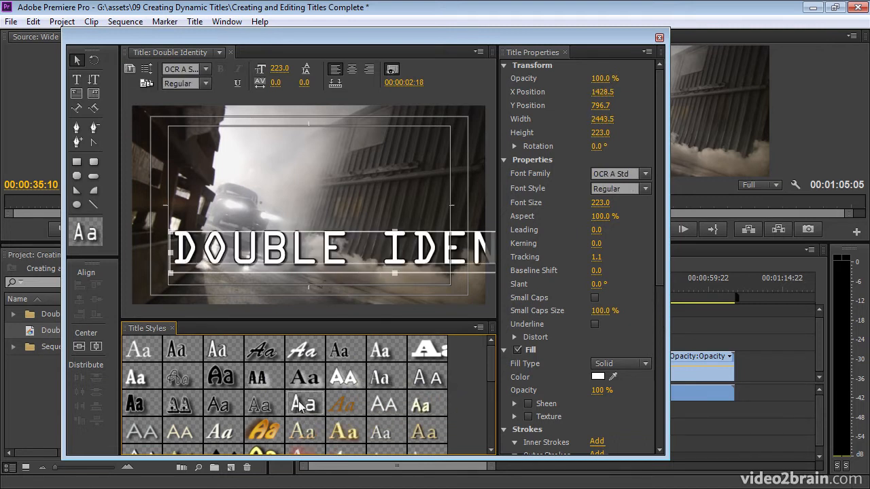
{"action": "left_click", "coordinate": [222, 433]}
{"action": "left_click", "coordinate": [141, 432]}
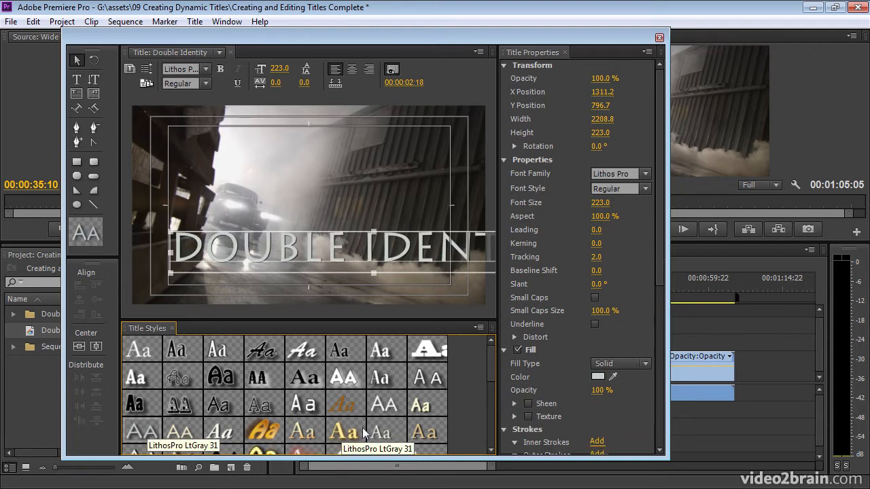
{"action": "left_click", "coordinate": [417, 428]}
Step: Try styles further down the style library on the text, including the blue bold Adobe Caslon and white Lithos Pro ones
{"action": "left_click_drag", "start_coordinate": [490, 357], "coordinate": [490, 391]}
{"action": "left_click", "coordinate": [429, 393]}
{"action": "left_click", "coordinate": [306, 403]}
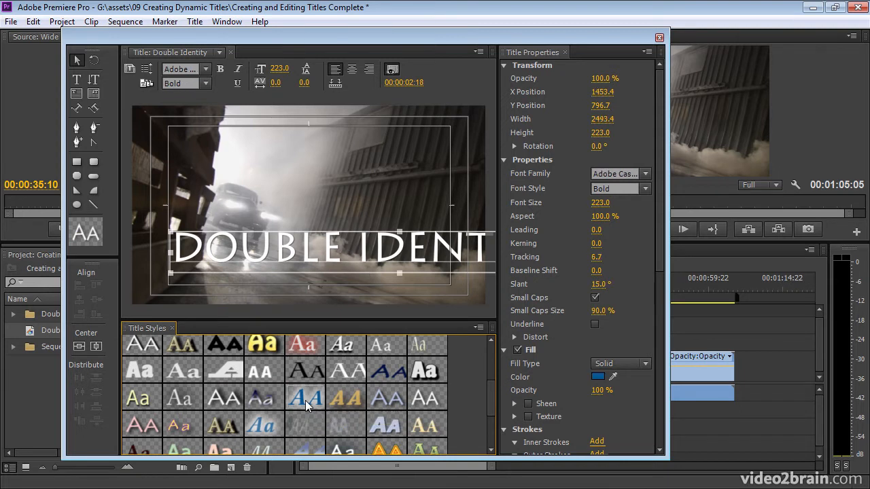
{"action": "left_click", "coordinate": [179, 425]}
{"action": "left_click", "coordinate": [220, 401]}
{"action": "scroll", "coordinate": [219, 401], "scroll_direction": "down", "scroll_amount": 3}
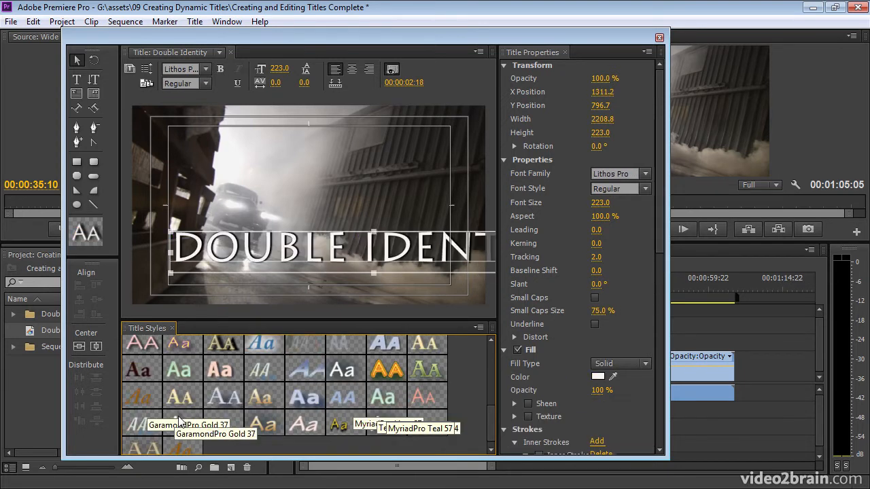
{"action": "left_click", "coordinate": [185, 417]}
{"action": "left_click", "coordinate": [344, 371]}
{"action": "left_click_drag", "start_coordinate": [489, 421], "coordinate": [489, 361]}
Step: Compare styles from the start of the library, such as Birch White 80, bold Chaparral, OCR A and HoboStd Slant Gold 80
{"action": "left_click", "coordinate": [212, 351]}
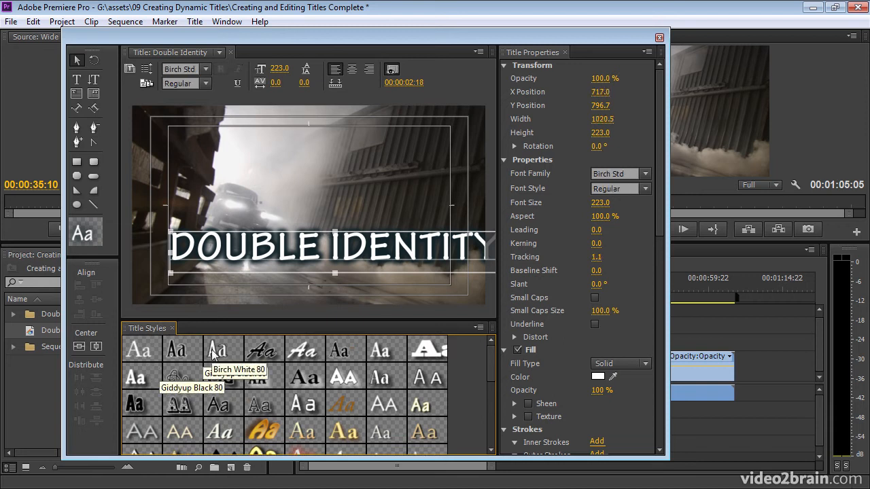
{"action": "left_click", "coordinate": [139, 348]}
{"action": "left_click", "coordinate": [136, 376]}
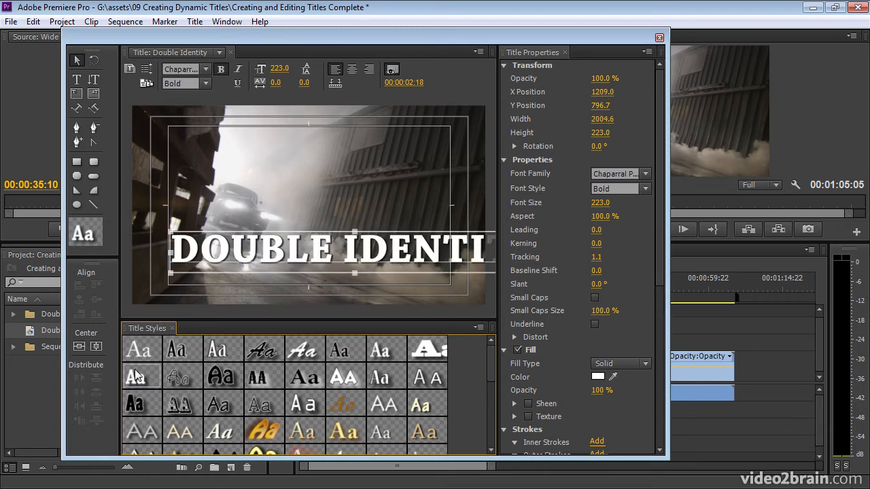
{"action": "left_click", "coordinate": [343, 377]}
{"action": "left_click", "coordinate": [314, 403]}
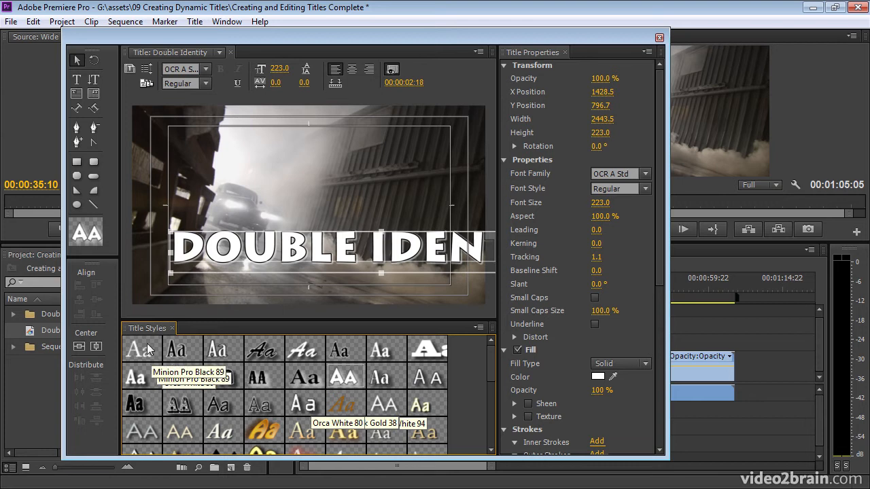
{"action": "left_click", "coordinate": [151, 346]}
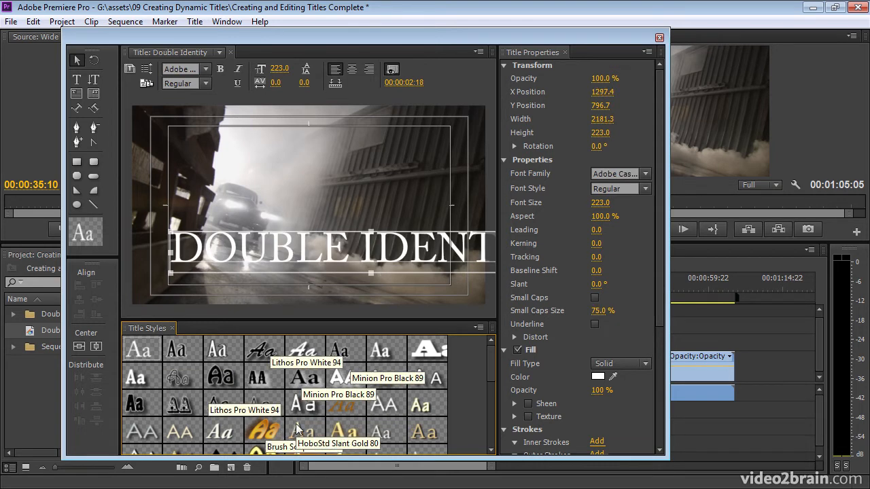
{"action": "left_click", "coordinate": [265, 428]}
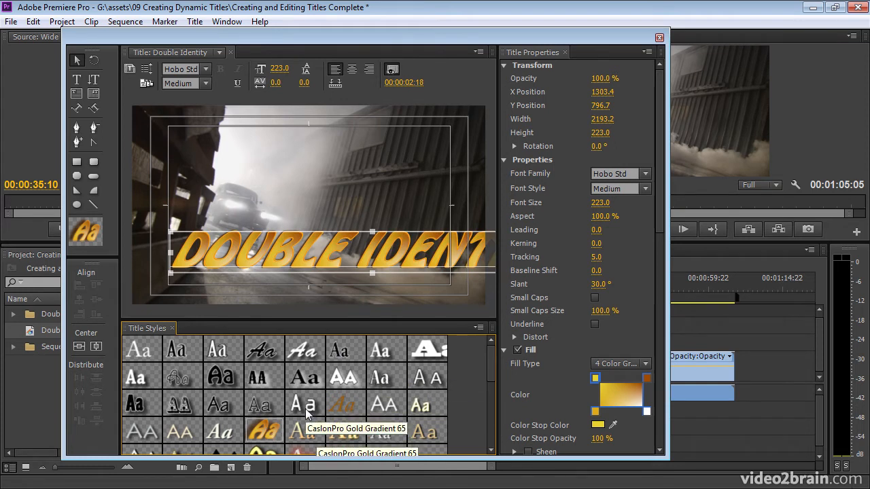
Step: Apply the Caslon Pro 68 style to the title text and look through the available font families
{"action": "left_click", "coordinate": [478, 327]}
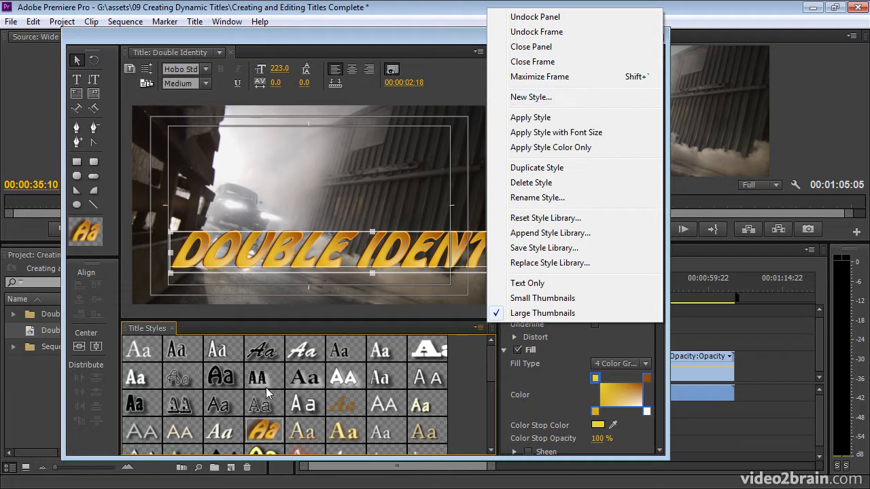
{"action": "left_click", "coordinate": [140, 351]}
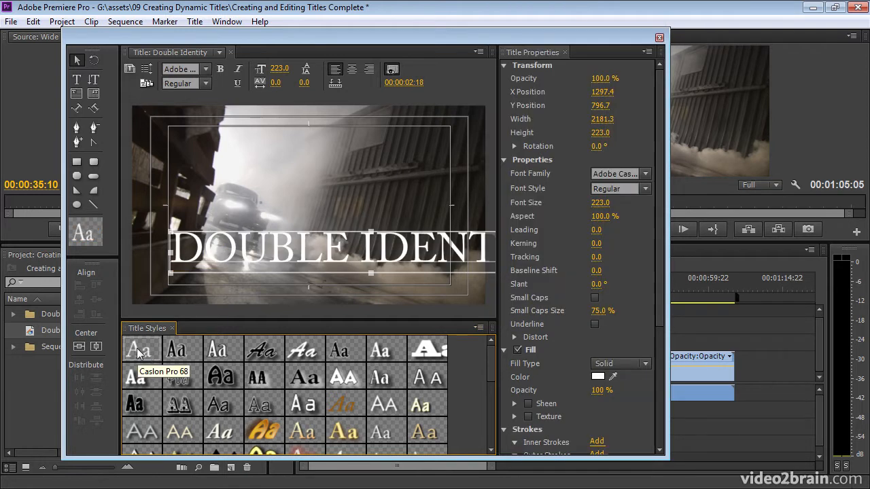
{"action": "left_click", "coordinate": [183, 69]}
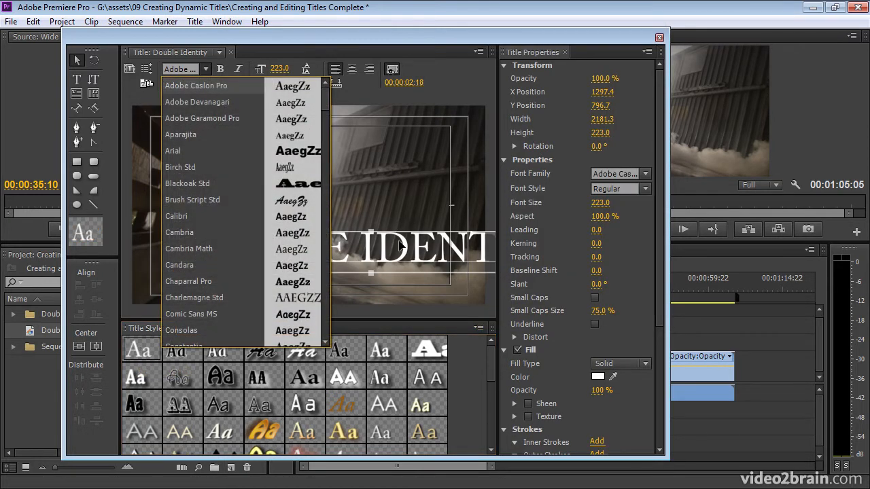
{"action": "left_click", "coordinate": [396, 229]}
Step: Set the title text's font size to 129 and move it down to about Y 868, inside the safe margins
{"action": "mouse_move", "coordinate": [279, 69]}
{"action": "left_mouse_down"}
{"action": "mouse_move", "coordinate": [257, 68]}
{"action": "mouse_move", "coordinate": [283, 68]}
{"action": "left_mouse_up"}
{"action": "left_click", "coordinate": [284, 69]}
{"action": "left_click", "coordinate": [285, 114]}
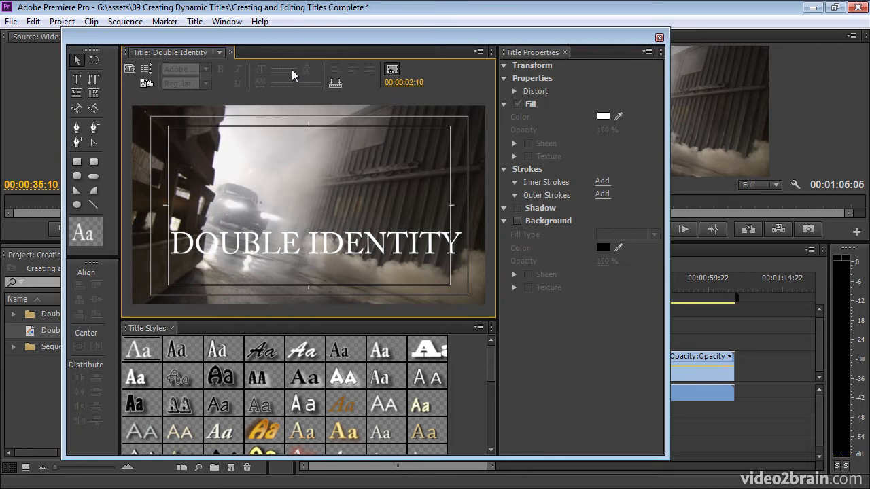
{"action": "left_click", "coordinate": [306, 248]}
{"action": "left_click_drag", "start_coordinate": [279, 69], "coordinate": [257, 69]}
{"action": "left_click_drag", "start_coordinate": [324, 250], "coordinate": [327, 272]}
Step: Set the title text's kerning to 17 and widen the gap between DOUBLE and IDENTITY with a kerning of 43
{"action": "left_click_drag", "start_coordinate": [276, 83], "coordinate": [285, 83]}
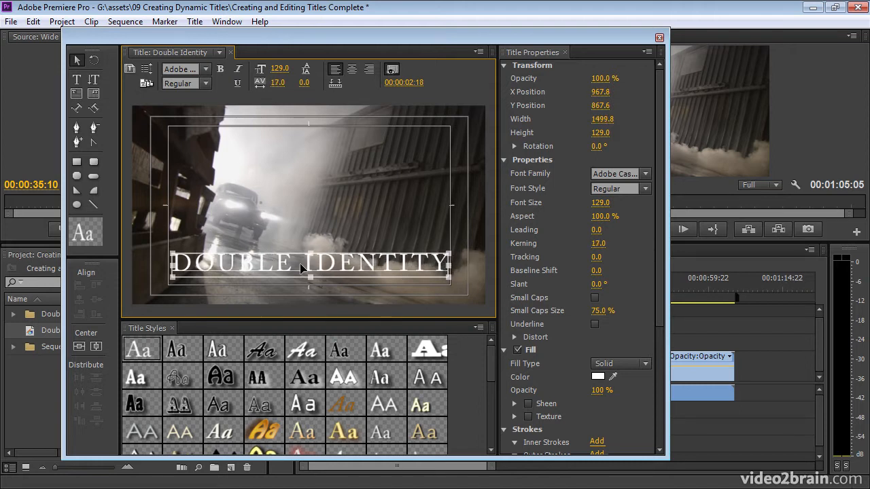
{"action": "key", "text": "t"}
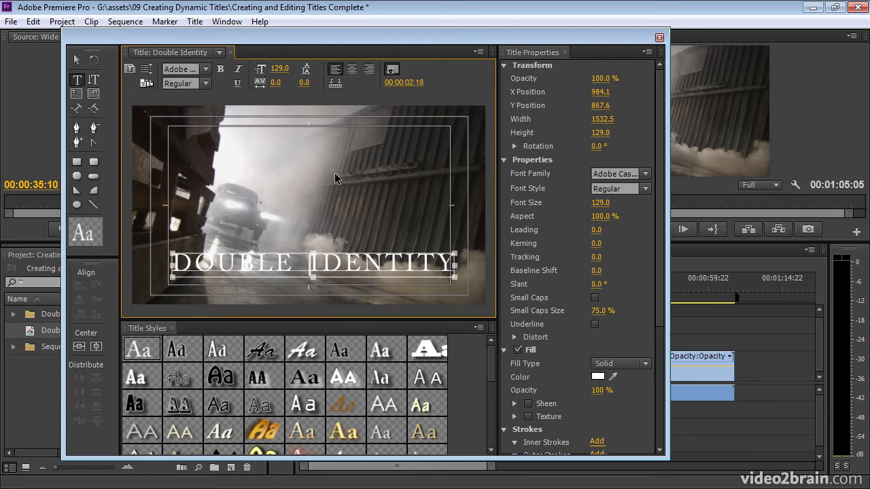
{"action": "key", "text": "ctrl+z"}
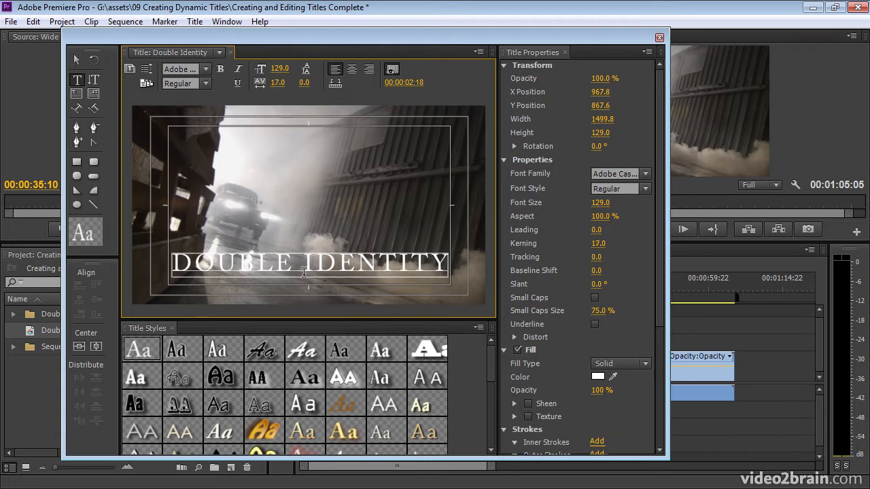
{"action": "left_click_drag", "start_coordinate": [276, 82], "coordinate": [306, 82]}
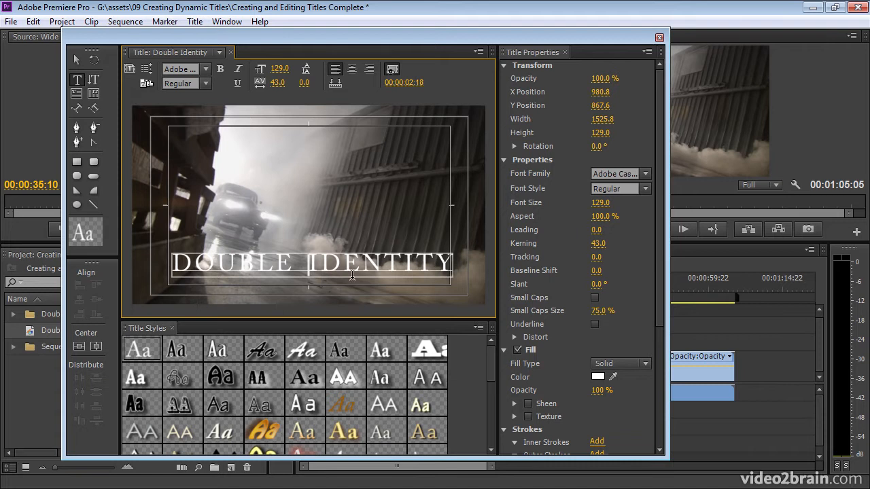
Step: Move the title text to about X 968, Y 893 and stretch it vertically to a height of about 221
{"action": "key", "text": "Escape"}
{"action": "left_click", "coordinate": [256, 267]}
{"action": "left_click_drag", "start_coordinate": [255, 266], "coordinate": [258, 266]}
{"action": "left_click_drag", "start_coordinate": [168, 258], "coordinate": [141, 242]}
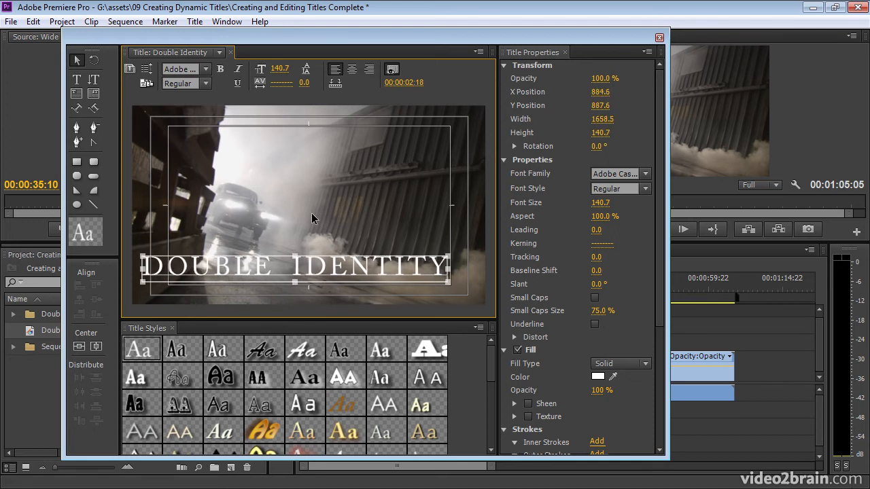
{"action": "key", "text": "ctrl+z"}
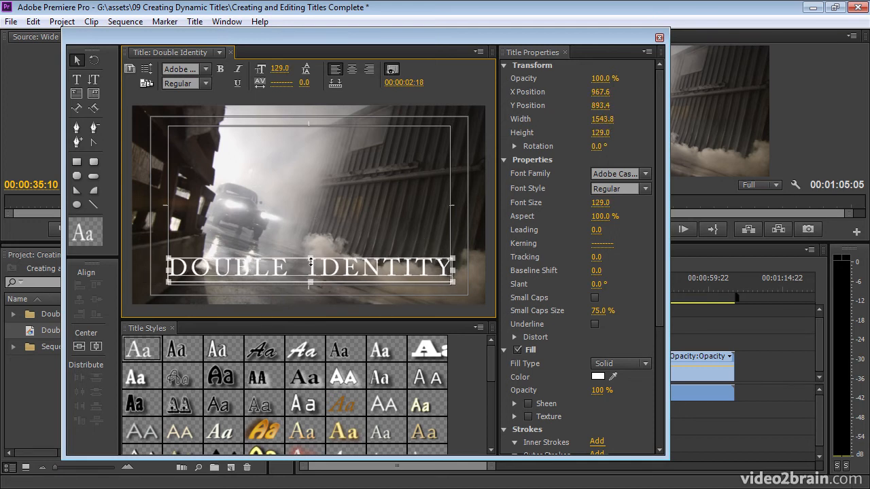
{"action": "left_click_drag", "start_coordinate": [310, 260], "coordinate": [310, 244]}
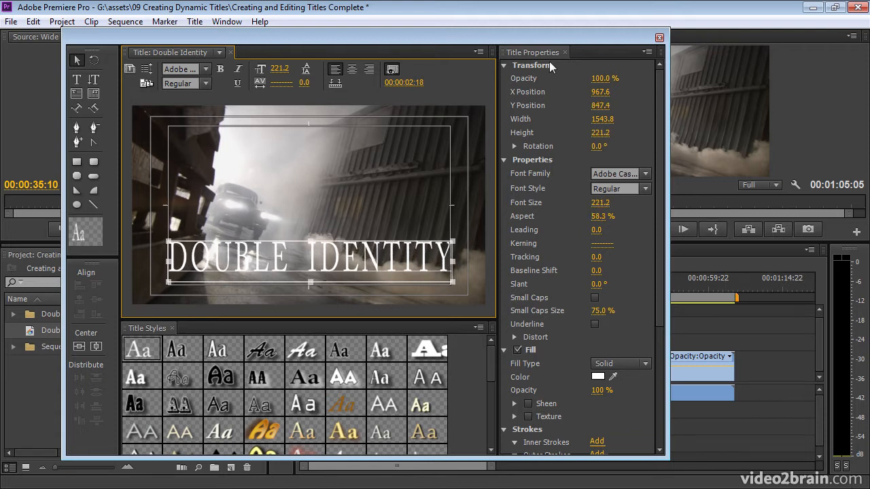
Step: Turn on the title text's shadow and set the shadow distance to 0
{"action": "left_click_drag", "start_coordinate": [662, 146], "coordinate": [669, 295]}
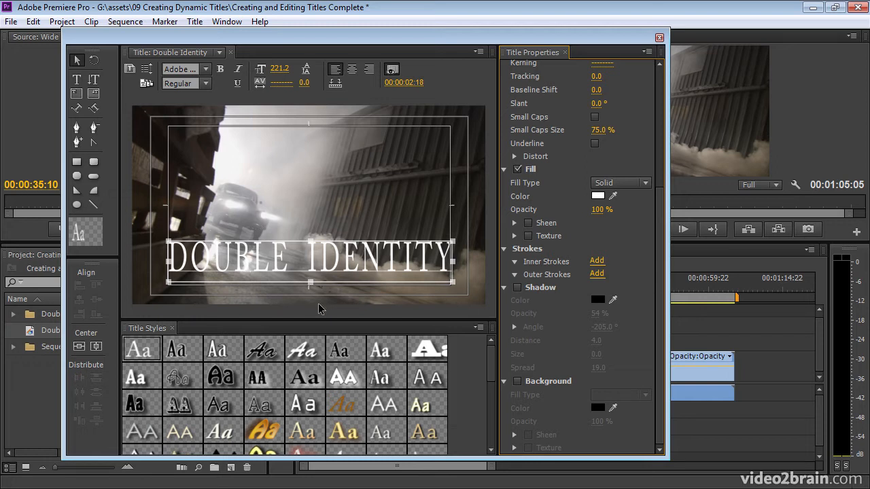
{"action": "left_click", "coordinate": [517, 287]}
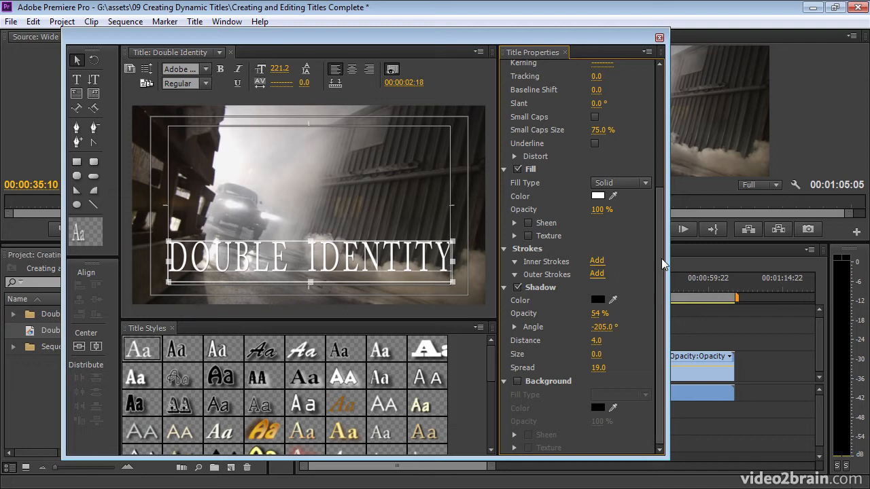
{"action": "left_click_drag", "start_coordinate": [595, 341], "coordinate": [629, 340]}
{"action": "left_click", "coordinate": [598, 341]}
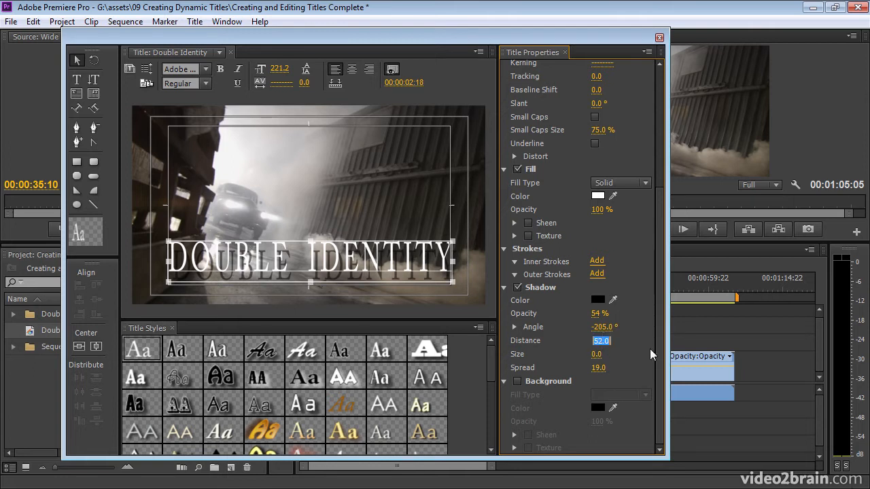
{"action": "type", "text": "0"}
{"action": "key", "text": "Return"}
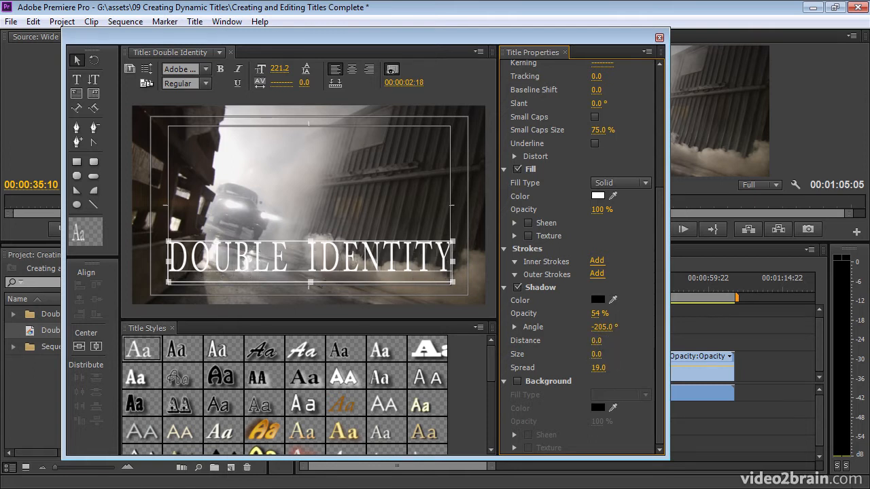
Step: Soften the title's shadow with a spread of 100, a size of 78 and an opacity of 44%
{"action": "left_click_drag", "start_coordinate": [598, 367], "coordinate": [652, 367]}
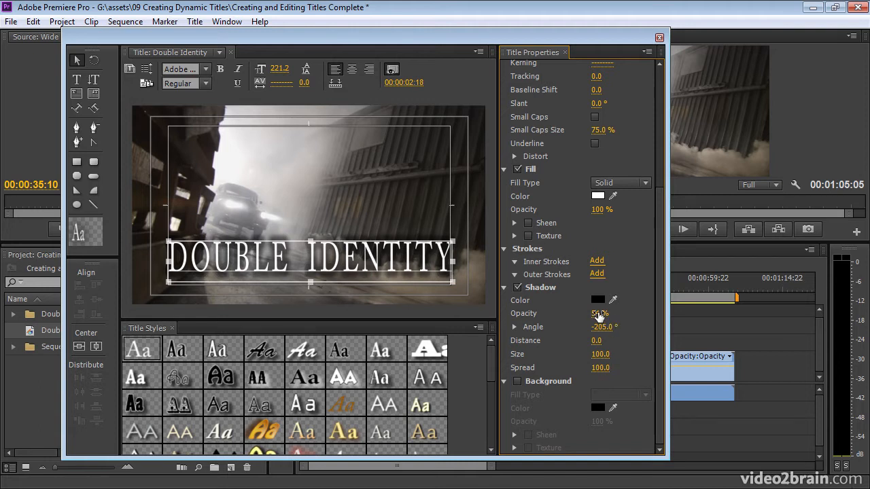
{"action": "left_click_drag", "start_coordinate": [599, 313], "coordinate": [585, 313]}
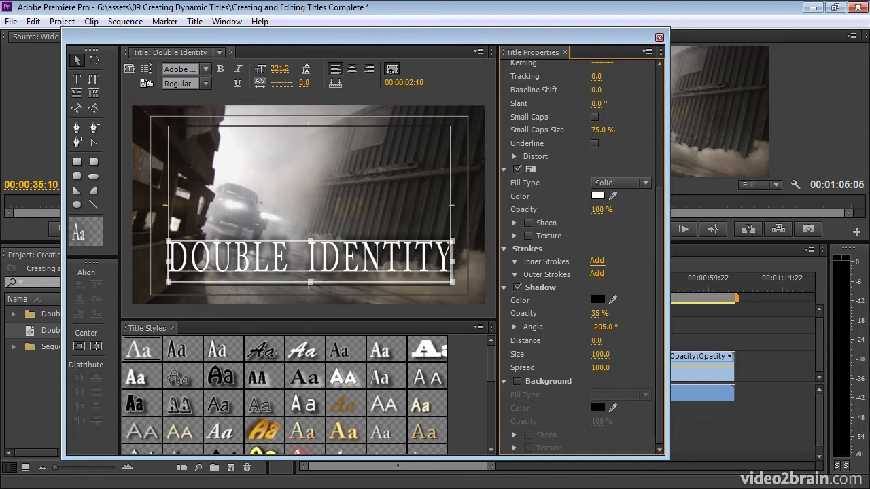
{"action": "left_click_drag", "start_coordinate": [596, 313], "coordinate": [604, 314]}
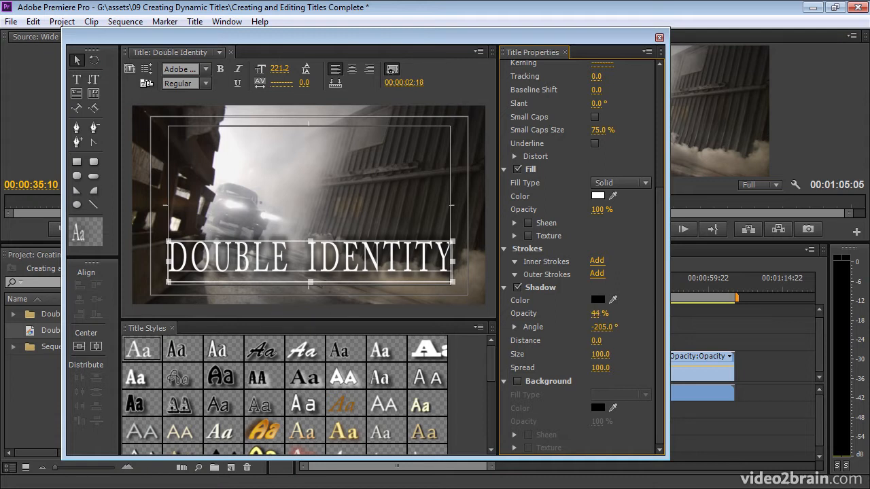
{"action": "left_click_drag", "start_coordinate": [600, 367], "coordinate": [591, 367]}
{"action": "mouse_move", "coordinate": [598, 367]}
{"action": "left_mouse_down"}
{"action": "mouse_move", "coordinate": [599, 354]}
{"action": "mouse_move", "coordinate": [588, 354]}
{"action": "mouse_move", "coordinate": [605, 367]}
{"action": "left_mouse_up"}
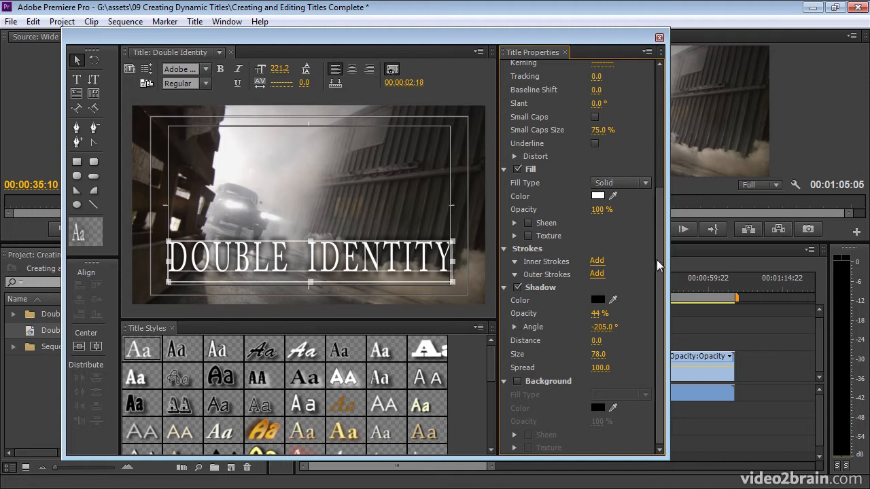
Step: Add a solid black outer stroke of type Edge, size 10, to the title text
{"action": "left_click_drag", "start_coordinate": [659, 258], "coordinate": [664, 84]}
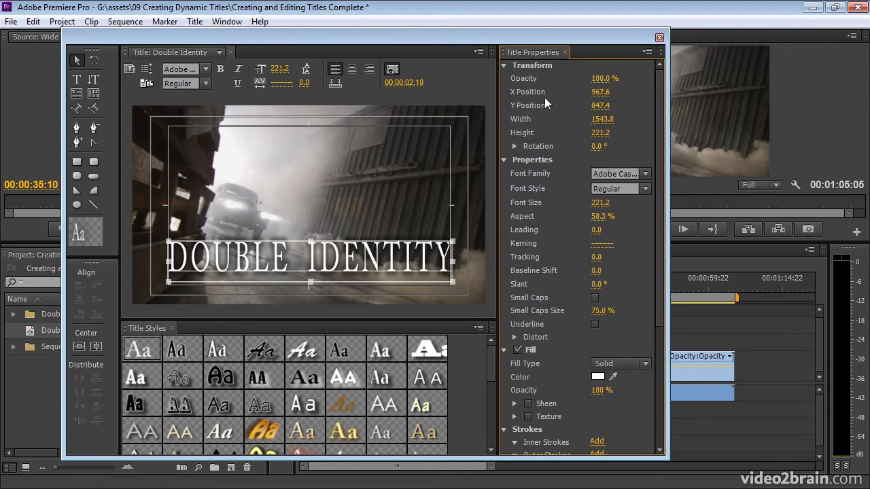
{"action": "left_click", "coordinate": [383, 246]}
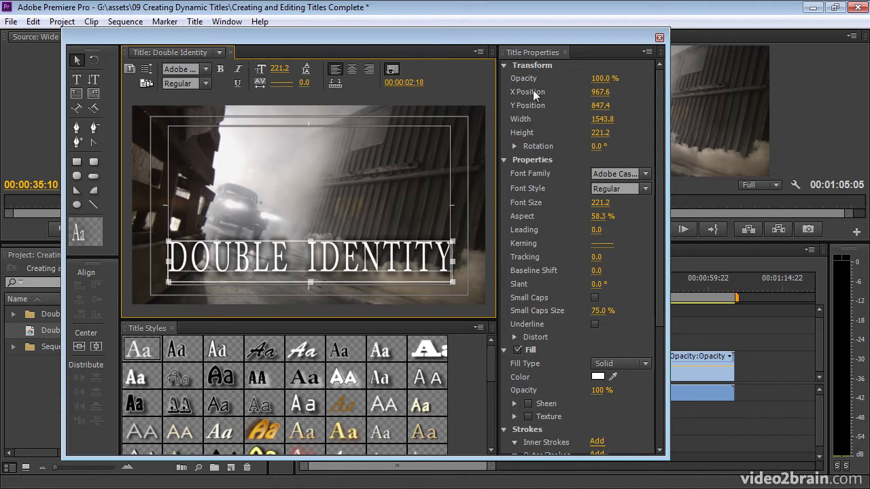
{"action": "left_click_drag", "start_coordinate": [661, 127], "coordinate": [661, 234]}
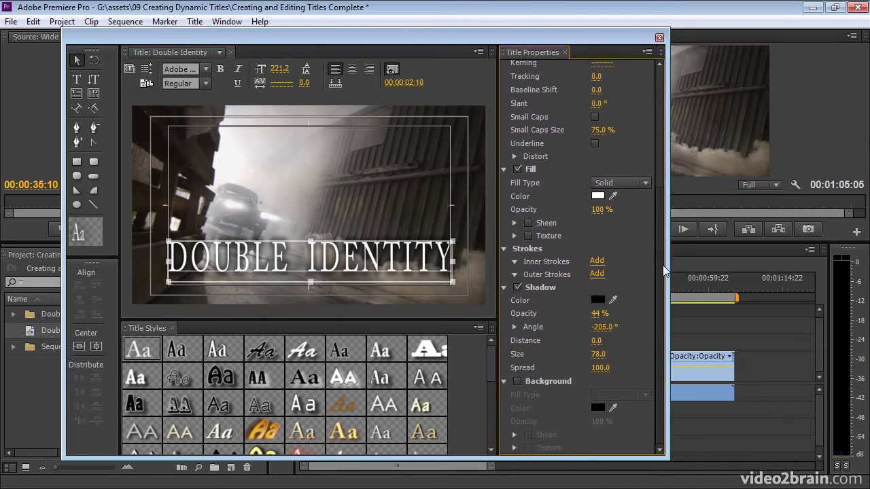
{"action": "left_click", "coordinate": [503, 249]}
{"action": "left_click", "coordinate": [504, 250]}
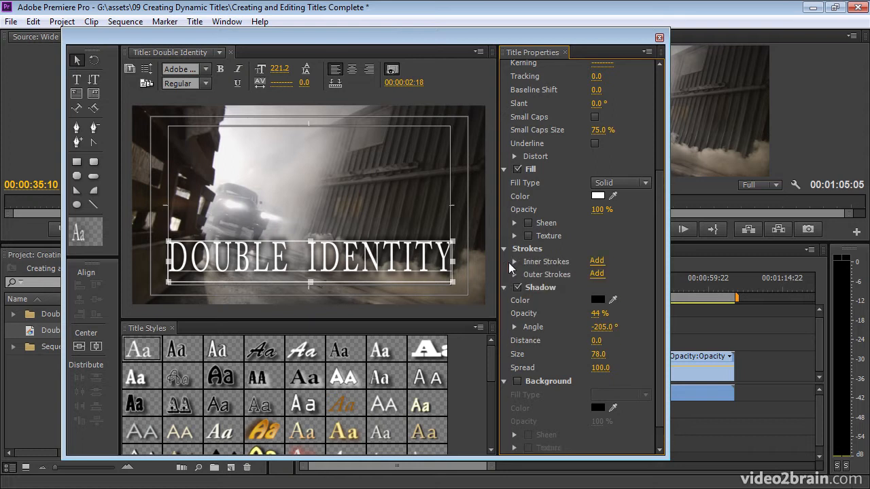
{"action": "left_click", "coordinate": [503, 287]}
{"action": "left_click", "coordinate": [503, 288]}
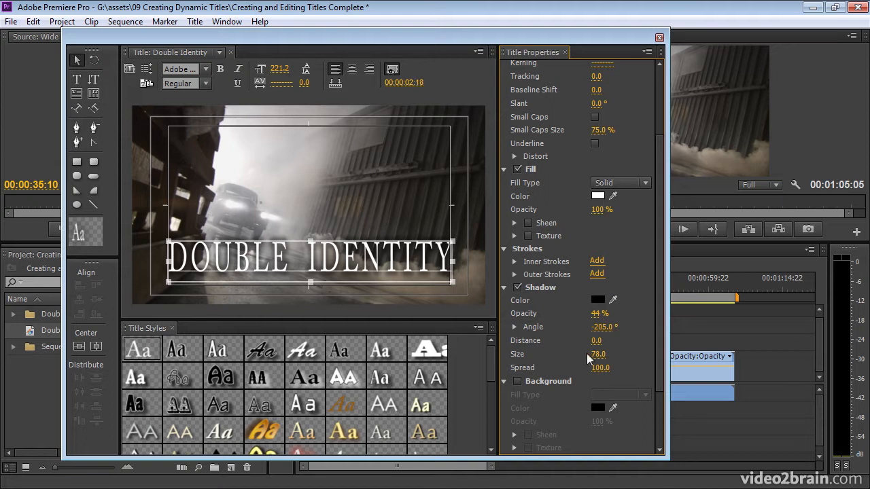
{"action": "left_click", "coordinate": [597, 273]}
{"action": "scroll", "coordinate": [659, 282], "scroll_direction": "up", "scroll_amount": 3}
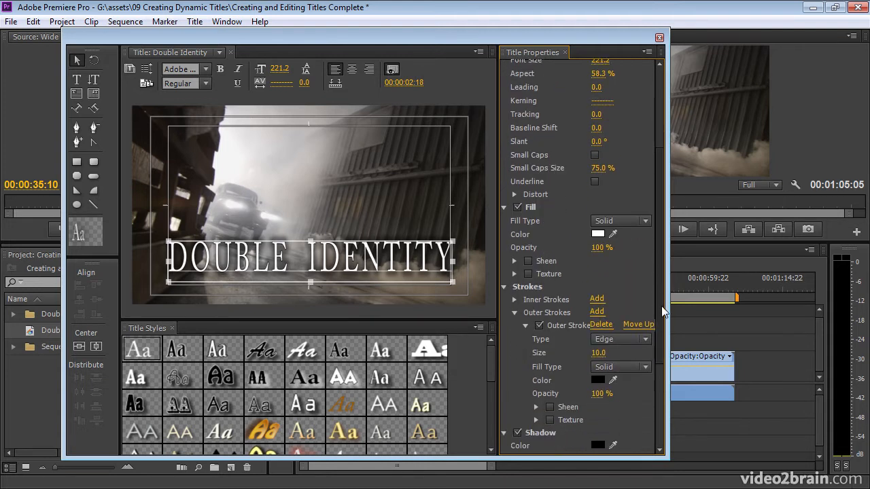
{"action": "scroll", "coordinate": [665, 292], "scroll_direction": "down", "scroll_amount": 5}
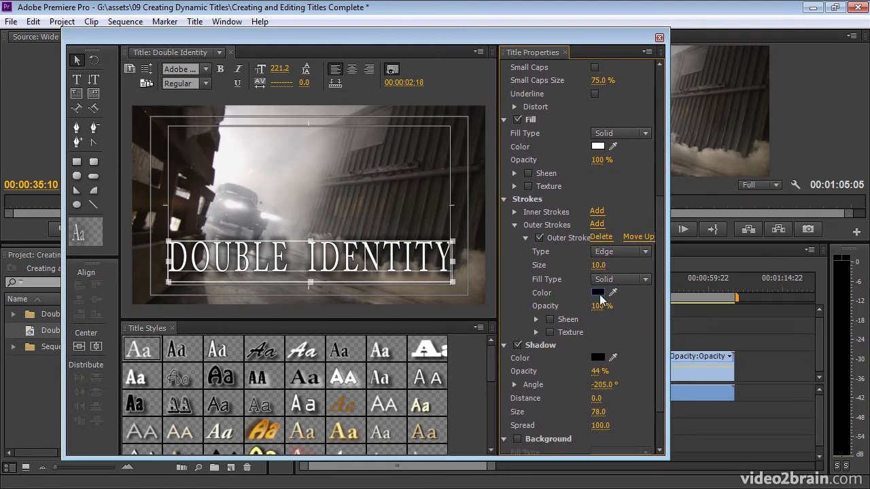
{"action": "left_click", "coordinate": [352, 187]}
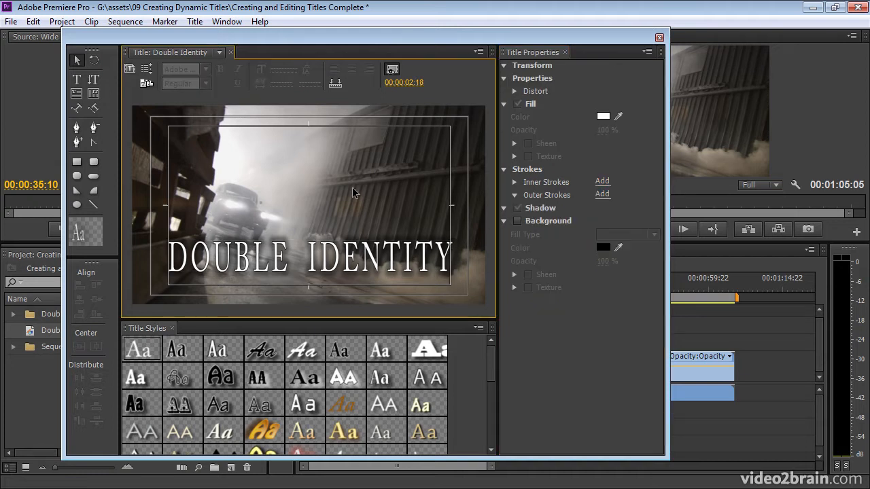
Step: Make the Double Identity title text bold and center it horizontally in the frame
{"action": "left_click", "coordinate": [349, 258]}
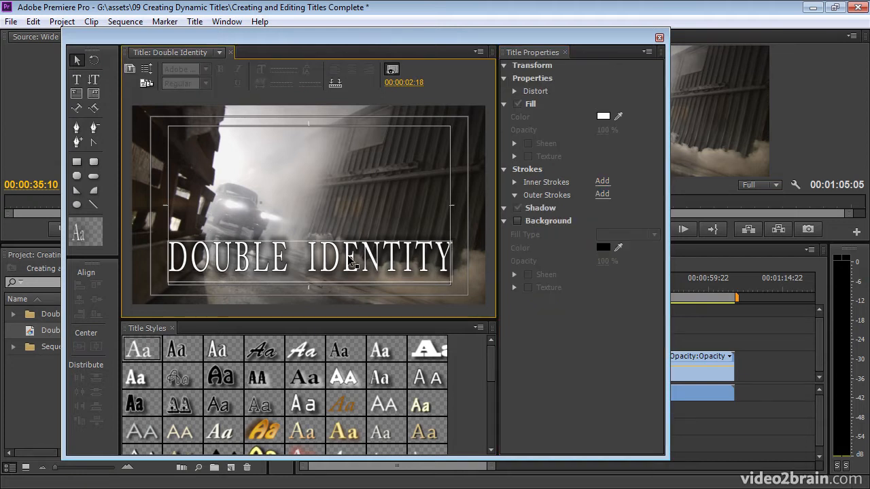
{"action": "left_click", "coordinate": [222, 70]}
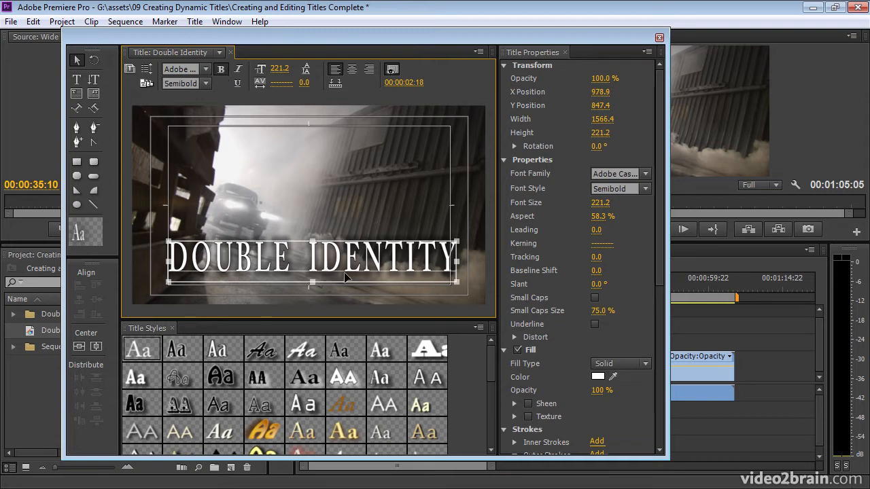
{"action": "left_click", "coordinate": [95, 347]}
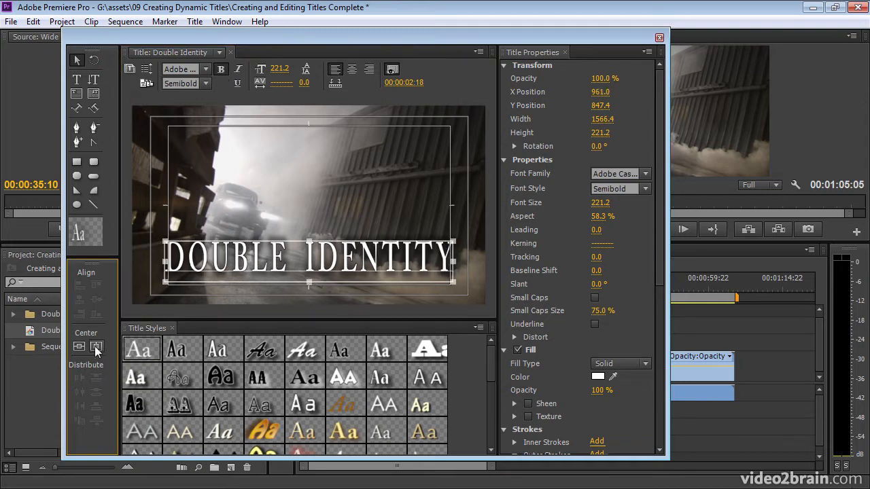
{"action": "left_click", "coordinate": [398, 191]}
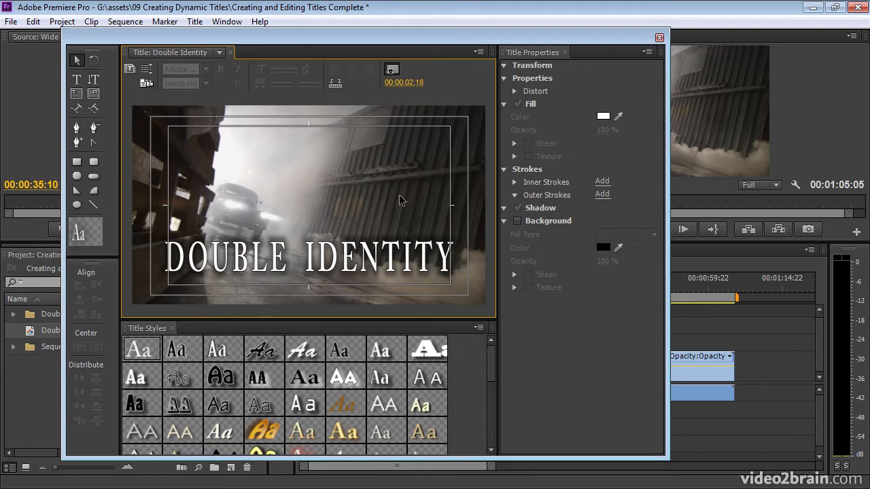
Step: Close the titler and place the Double Identity title on Video 2 above the opening car clip
{"action": "left_click", "coordinate": [659, 38]}
{"action": "left_click", "coordinate": [29, 330]}
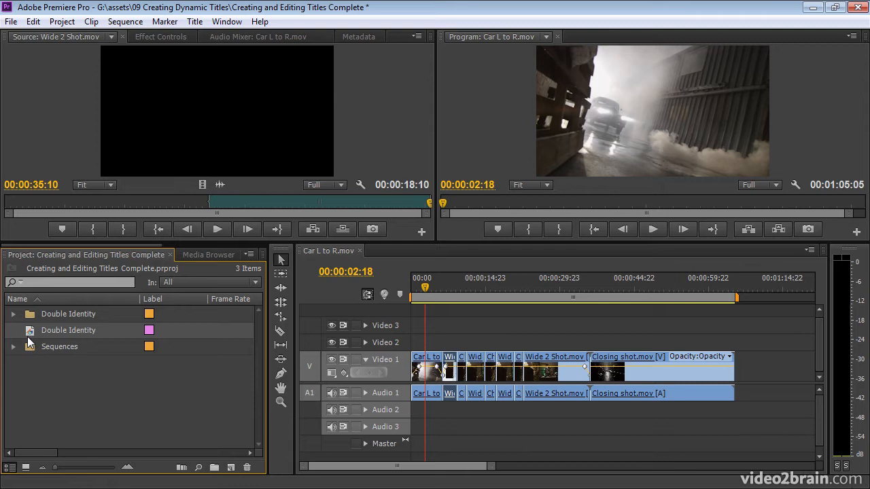
{"action": "left_click_drag", "start_coordinate": [29, 333], "coordinate": [440, 341]}
{"action": "left_click", "coordinate": [422, 286]}
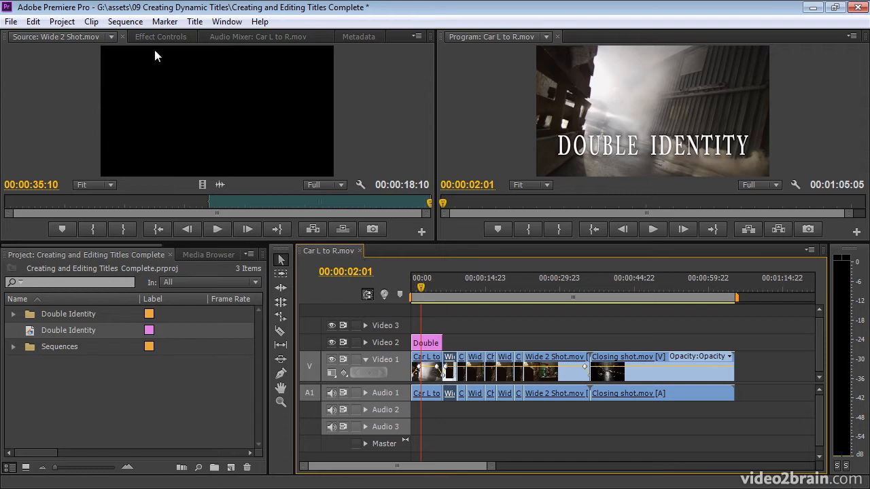
Step: Check the still image default duration in the General preferences and leave the settings without saving
{"action": "left_click", "coordinate": [32, 21]}
{"action": "mouse_move", "coordinate": [155, 354]}
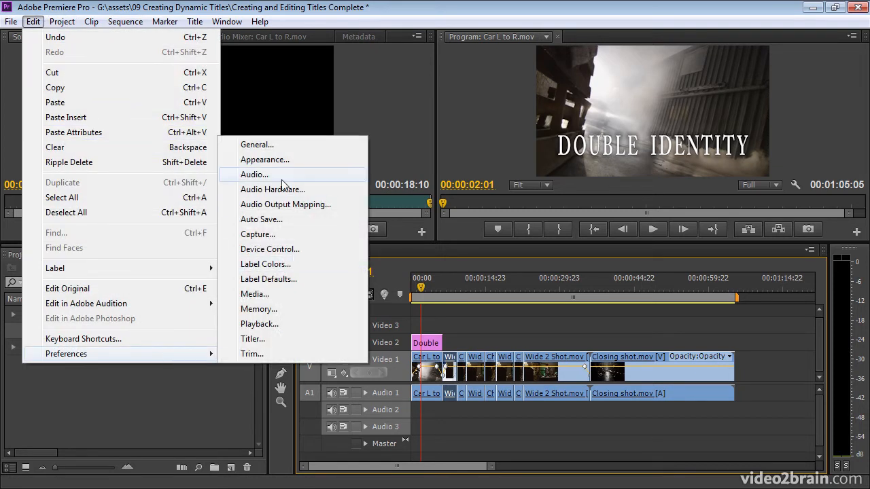
{"action": "left_click", "coordinate": [279, 148]}
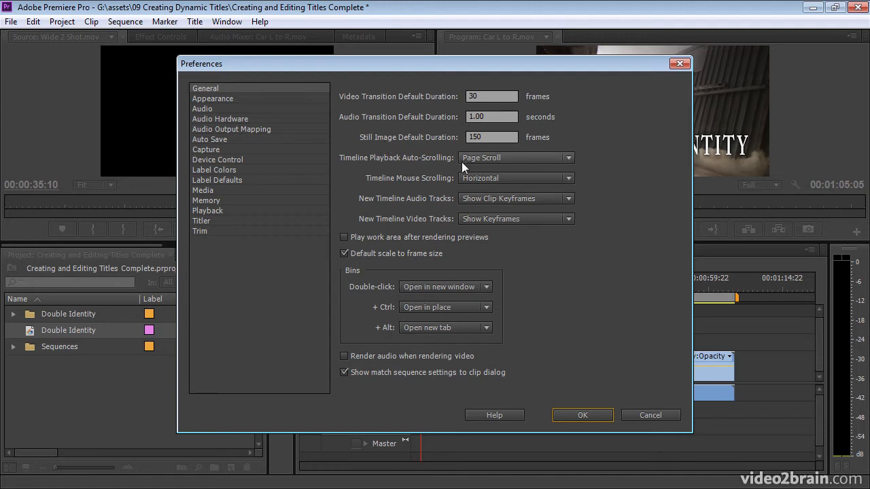
{"action": "left_click", "coordinate": [651, 415]}
Step: Expand the Video 2 track and add four opacity keyframes to the title clip, two toward each end
{"action": "left_click", "coordinate": [430, 283]}
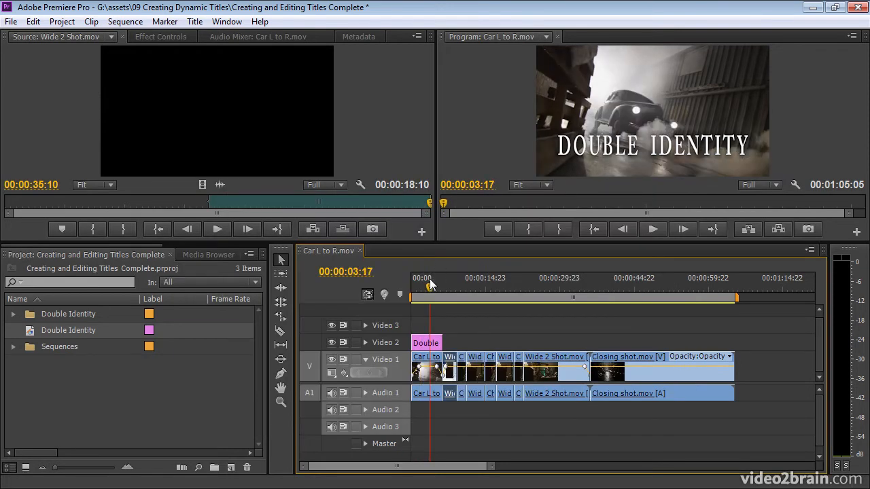
{"action": "key", "text": "="}
{"action": "key", "text": "="}
{"action": "key", "text": "="}
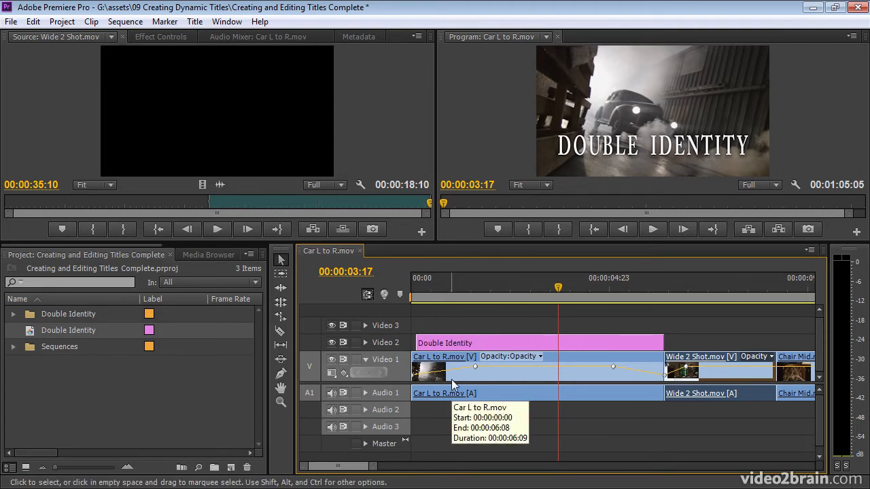
{"action": "left_click", "coordinate": [366, 342]}
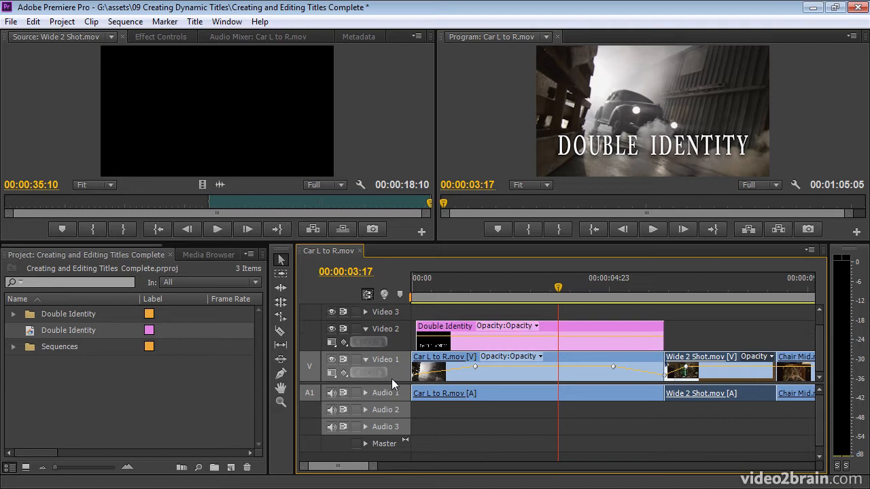
{"action": "left_click", "coordinate": [488, 335], "text": "ctrl"}
{"action": "left_click", "coordinate": [464, 335], "text": "ctrl"}
{"action": "left_click", "coordinate": [582, 336], "text": "ctrl"}
{"action": "left_click", "coordinate": [634, 336], "text": "ctrl"}
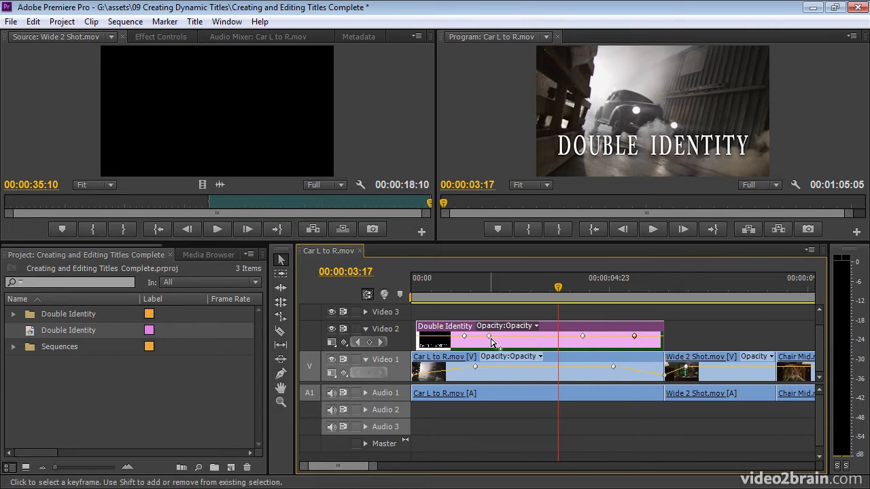
Step: Fade the title in and out by lowering its first and last opacity keyframes at the clip's start and end
{"action": "left_click_drag", "start_coordinate": [464, 336], "coordinate": [417, 345]}
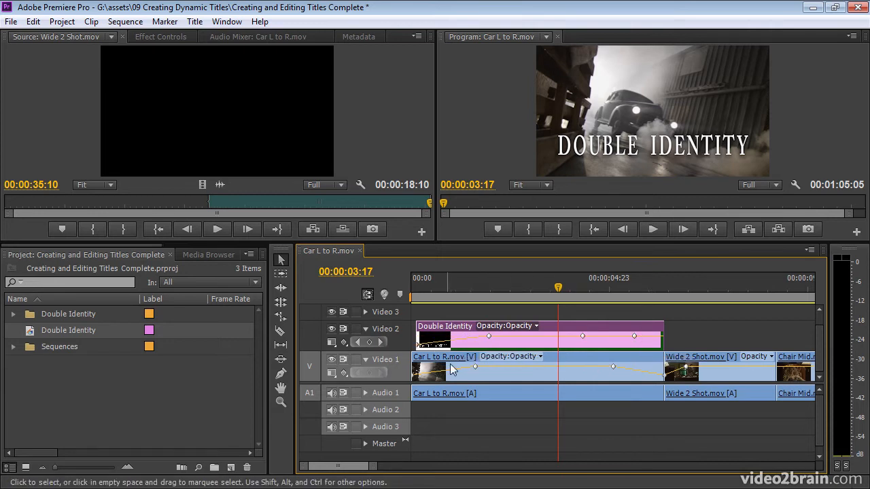
{"action": "left_click_drag", "start_coordinate": [634, 338], "coordinate": [692, 367]}
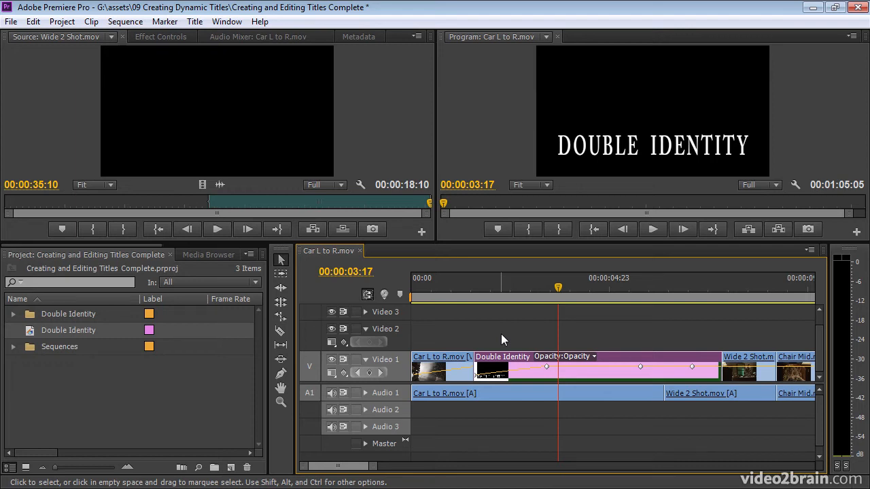
{"action": "key", "text": "ctrl+z"}
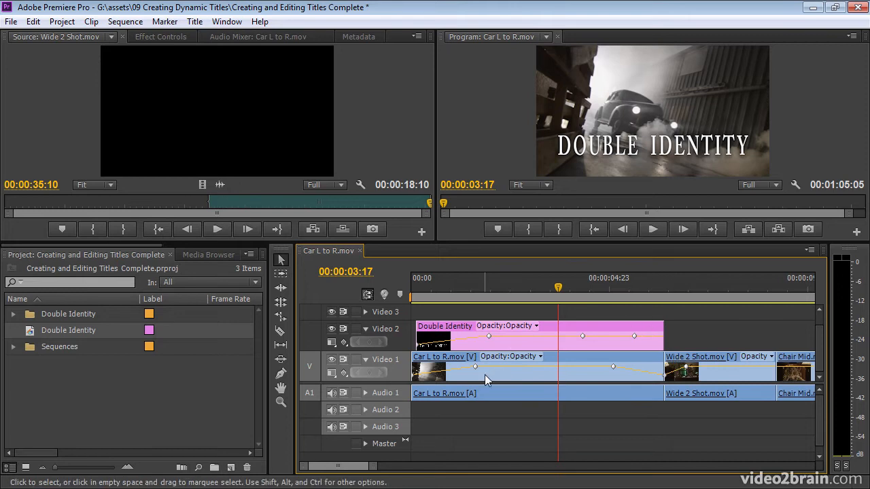
{"action": "left_click_drag", "start_coordinate": [635, 338], "coordinate": [658, 348]}
{"action": "left_click_drag", "start_coordinate": [558, 288], "coordinate": [576, 295]}
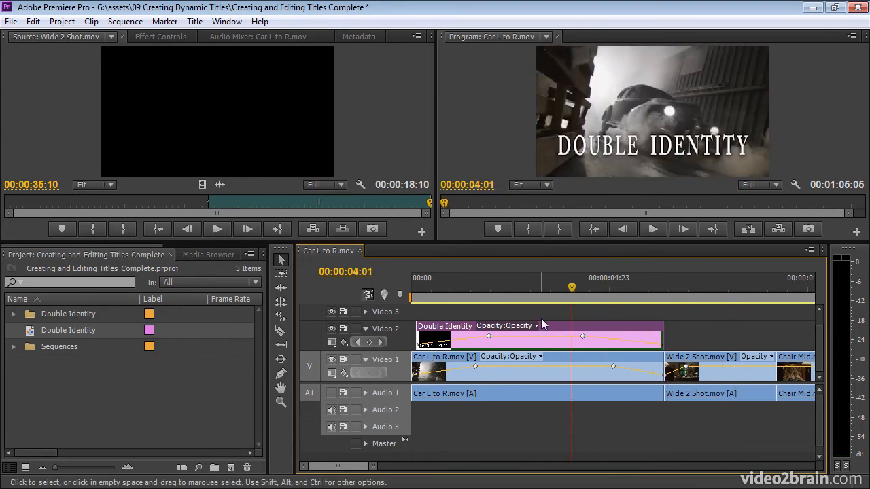
Step: Fit the whole sequence in the timeline, preview the closing shot and look over the credits text in the End Titles Notepad file
{"action": "key", "text": "backslash"}
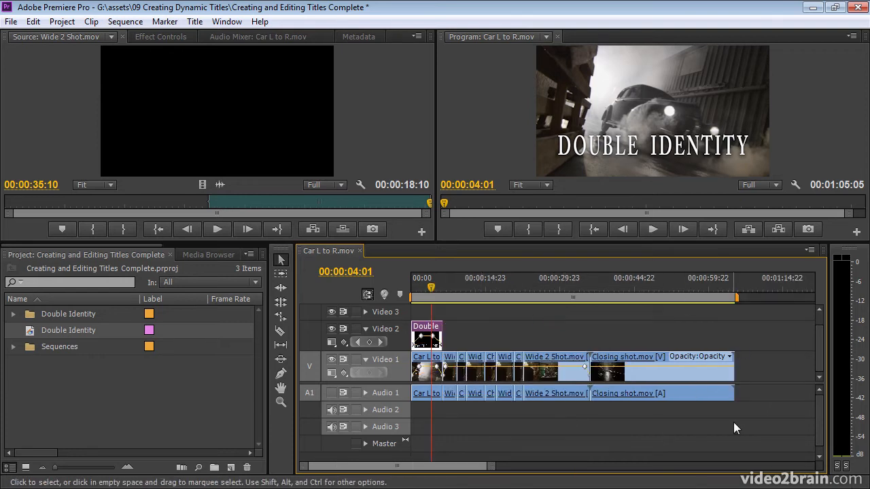
{"action": "left_click_drag", "start_coordinate": [638, 285], "coordinate": [680, 290]}
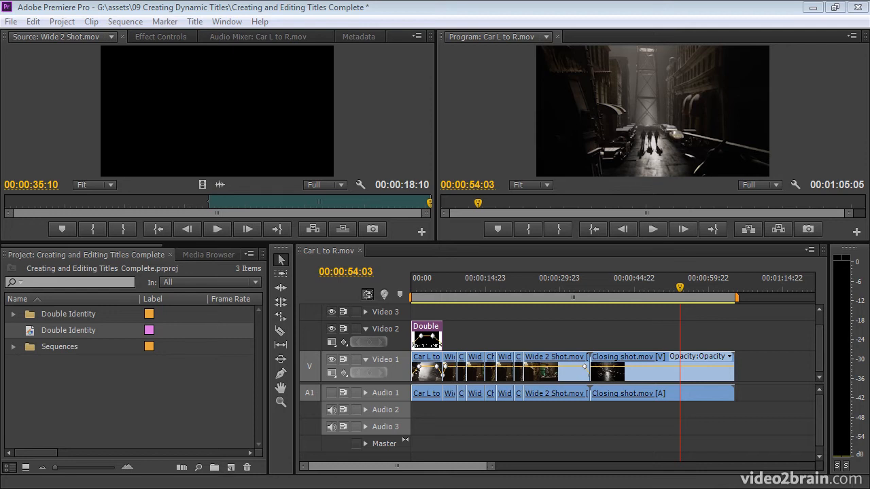
{"action": "key", "text": "alt+Tab"}
{"action": "left_click_drag", "start_coordinate": [224, 124], "coordinate": [365, 124]}
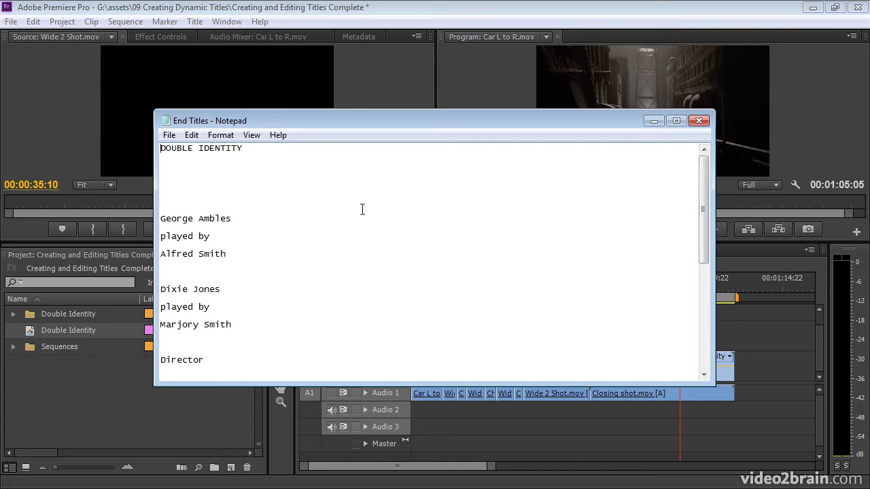
{"action": "mouse_move", "coordinate": [707, 197]}
{"action": "left_mouse_down"}
{"action": "mouse_move", "coordinate": [715, 313]}
{"action": "mouse_move", "coordinate": [714, 185]}
{"action": "left_mouse_up"}
{"action": "left_click_drag", "start_coordinate": [324, 120], "coordinate": [869, 241]}
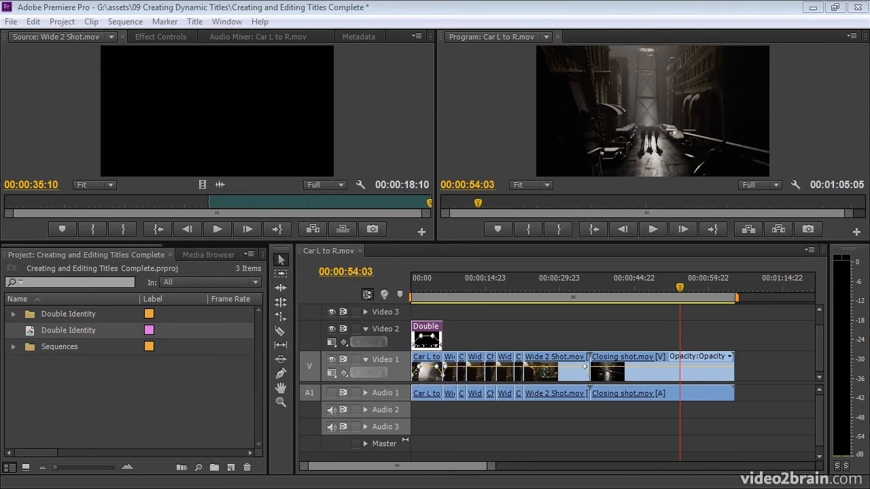
Step: Create a new title named End Credits at 00:00:47:16 over the closing shot
{"action": "left_click", "coordinate": [647, 287]}
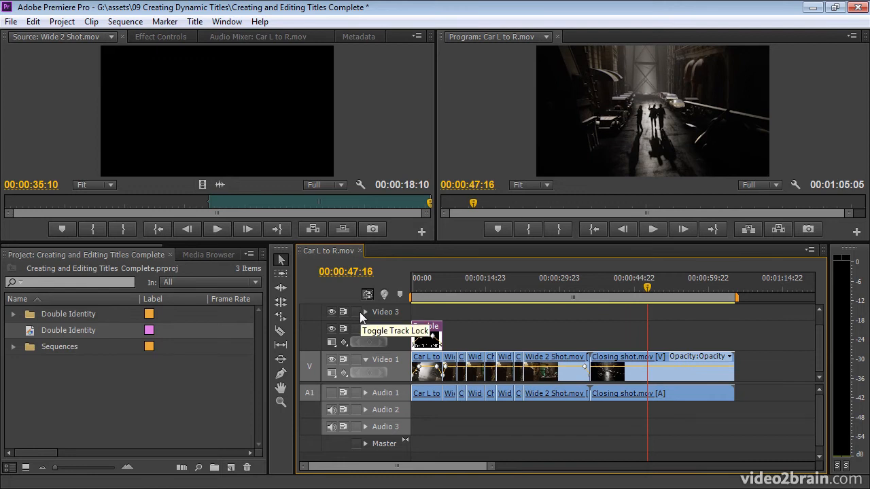
{"action": "key", "text": "ctrl+t"}
{"action": "left_click", "coordinate": [436, 284]}
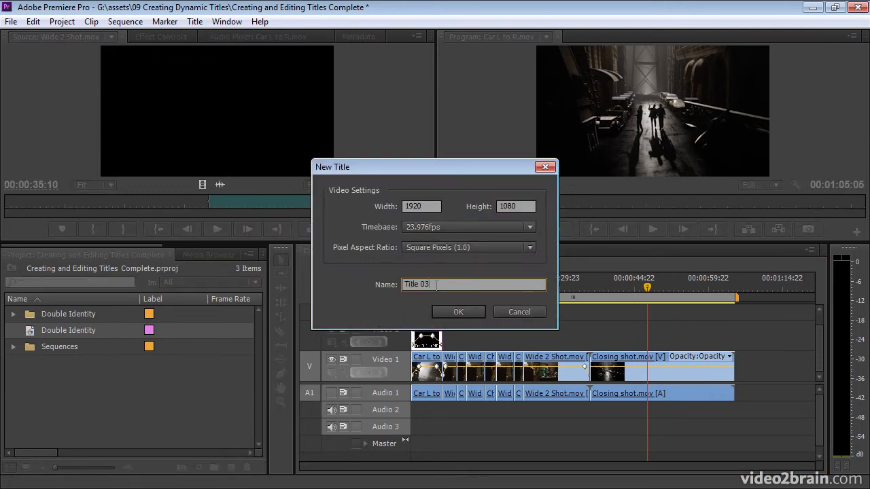
{"action": "left_click_drag", "start_coordinate": [436, 285], "coordinate": [378, 284]}
{"action": "key", "text": "BackSpace"}
{"action": "type", "text": "End Credi"}
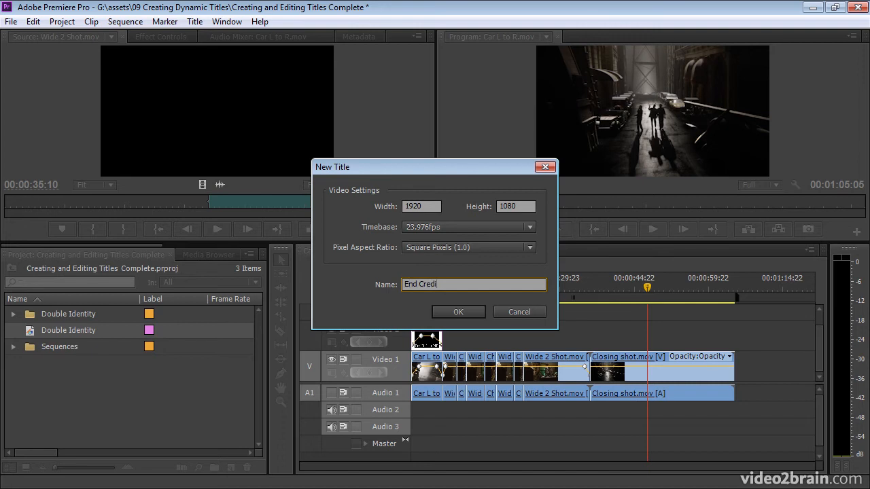
{"action": "type", "text": "ts"}
{"action": "key", "text": "Return"}
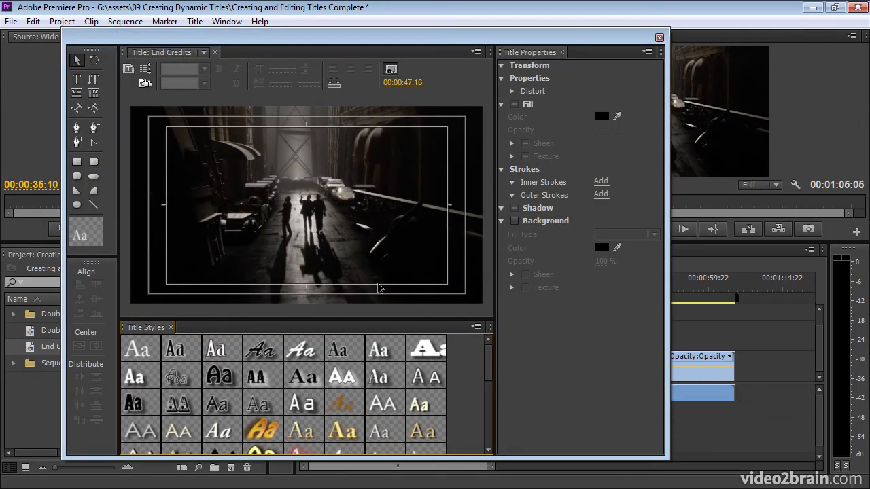
Step: Set the title type to Roll, with Start Off Screen and End Off Screen enabled
{"action": "left_click", "coordinate": [144, 71]}
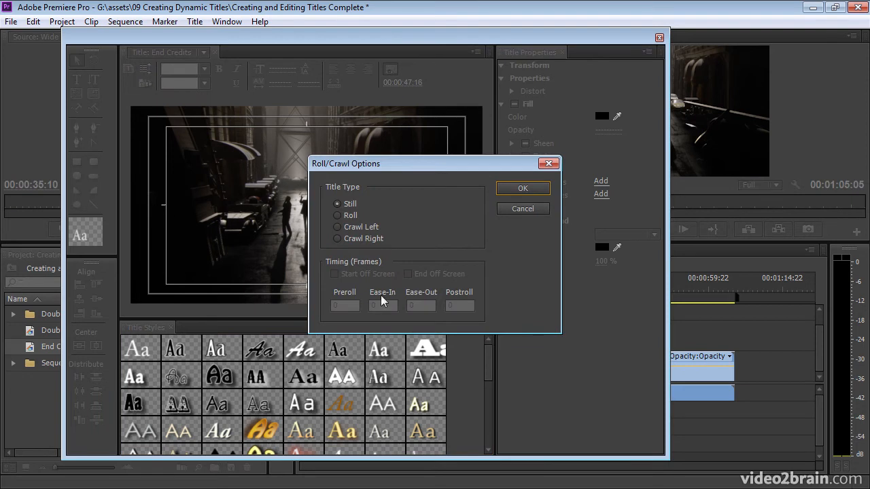
{"action": "left_click", "coordinate": [337, 214]}
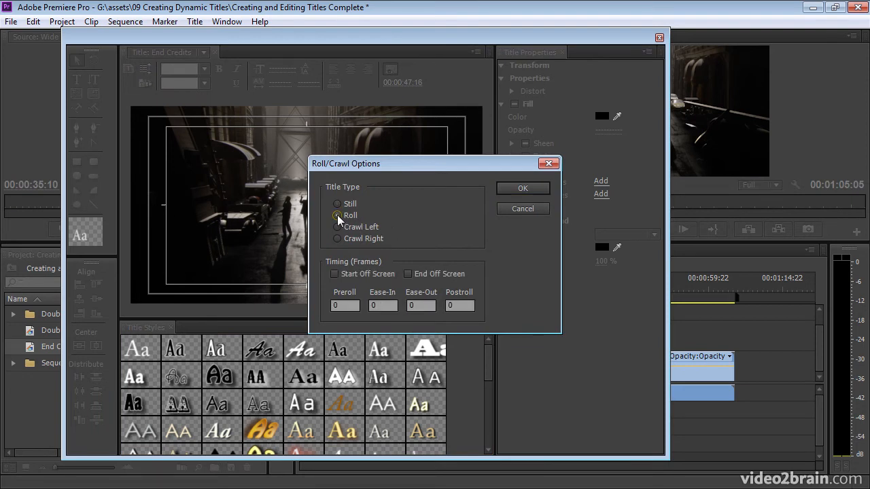
{"action": "left_click", "coordinate": [334, 273]}
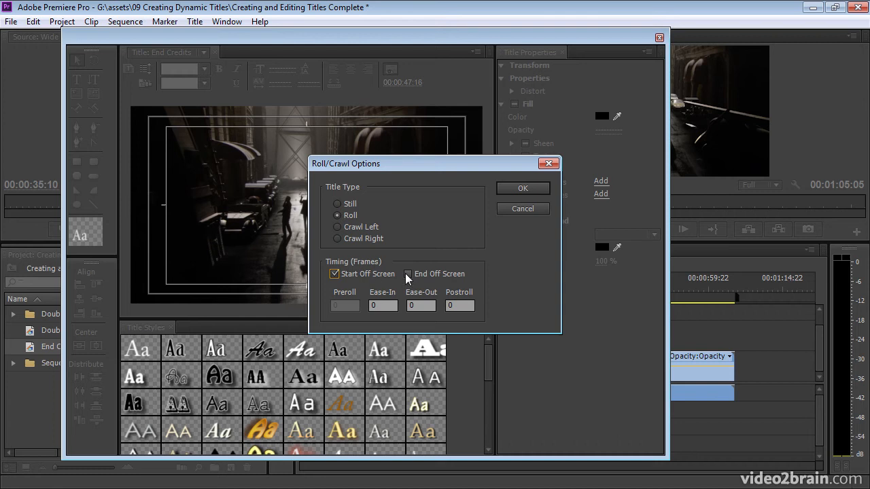
{"action": "left_click", "coordinate": [407, 274]}
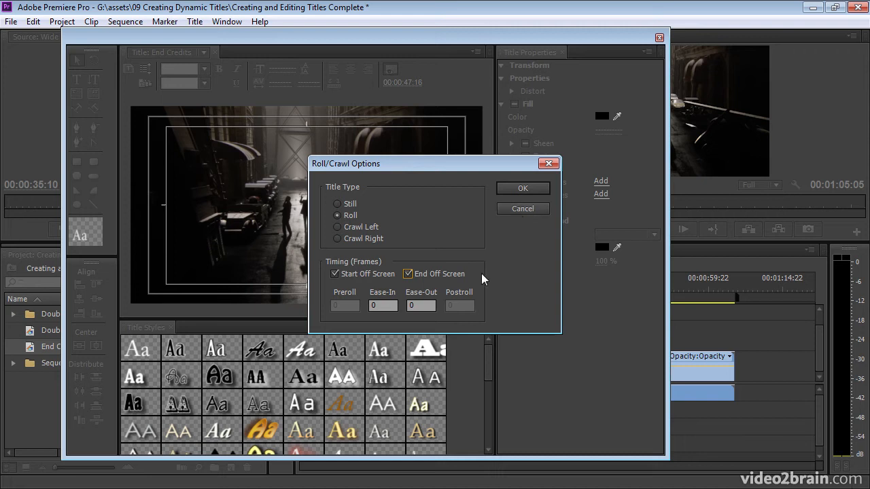
{"action": "left_click", "coordinate": [523, 189]}
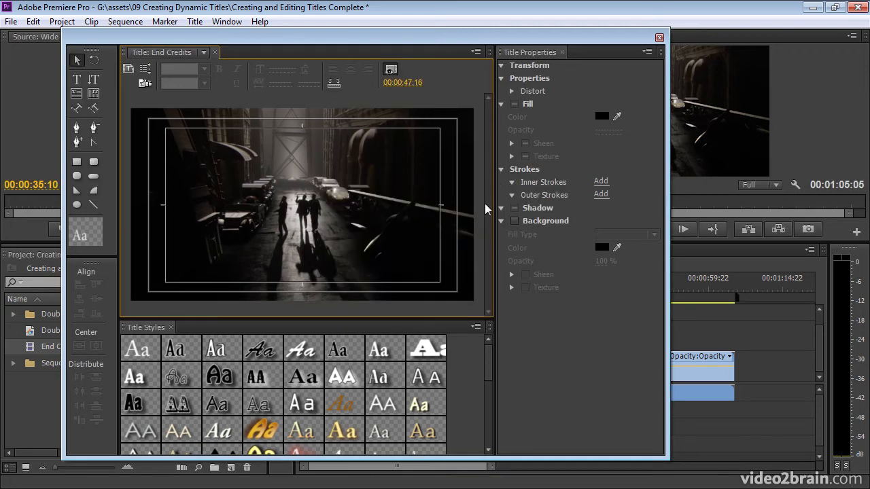
Step: Copy all the credits text from the End Titles Notepad file and paste it as type into the End Credits title
{"action": "left_click", "coordinate": [78, 82]}
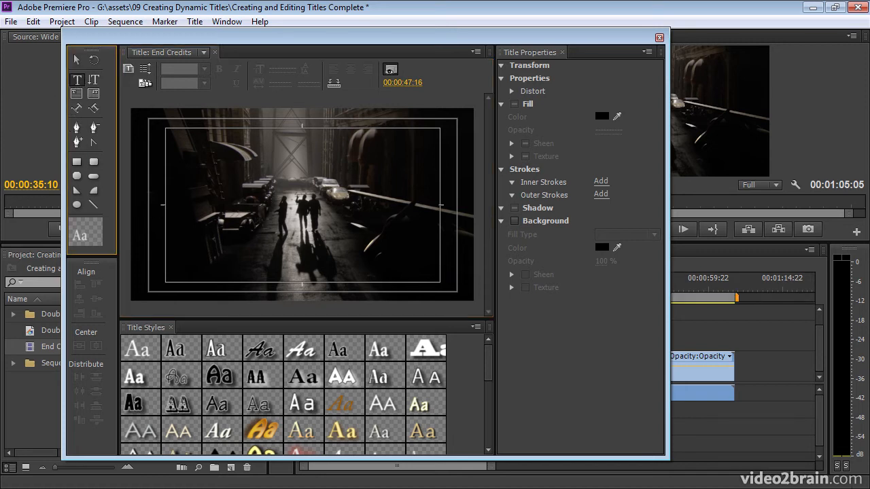
{"action": "key", "text": "alt+Tab"}
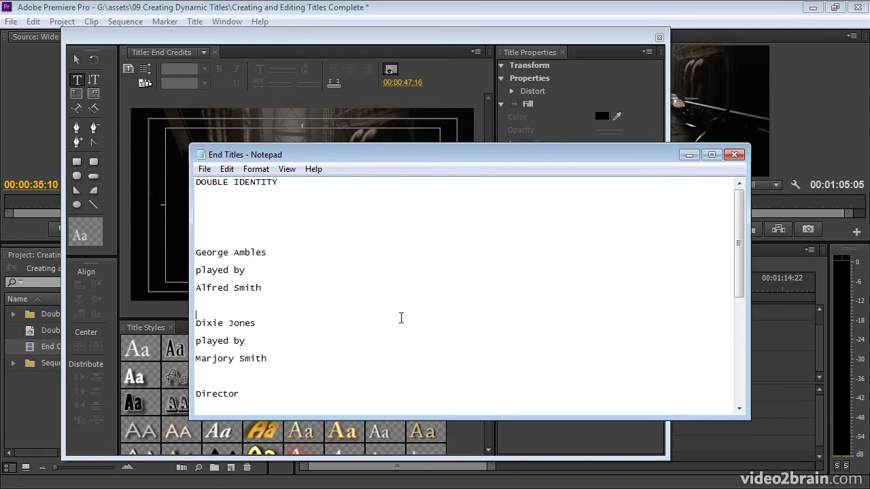
{"action": "key", "text": "ctrl+a"}
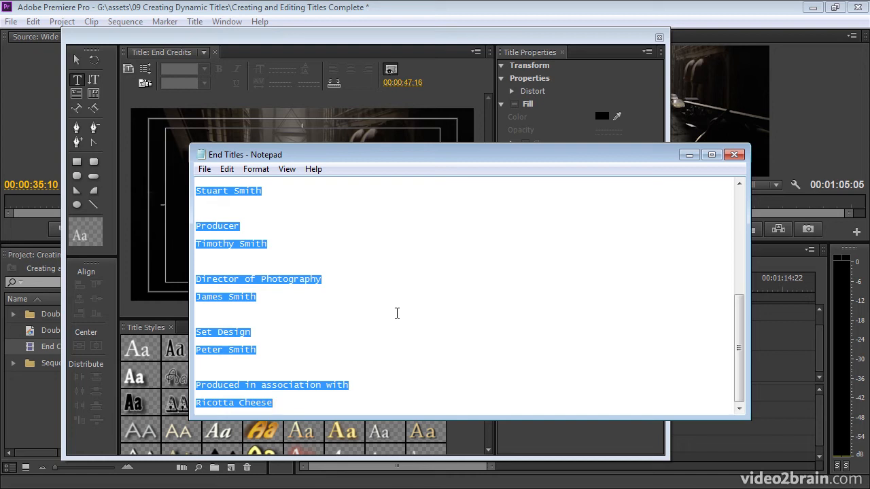
{"action": "left_click", "coordinate": [229, 169]}
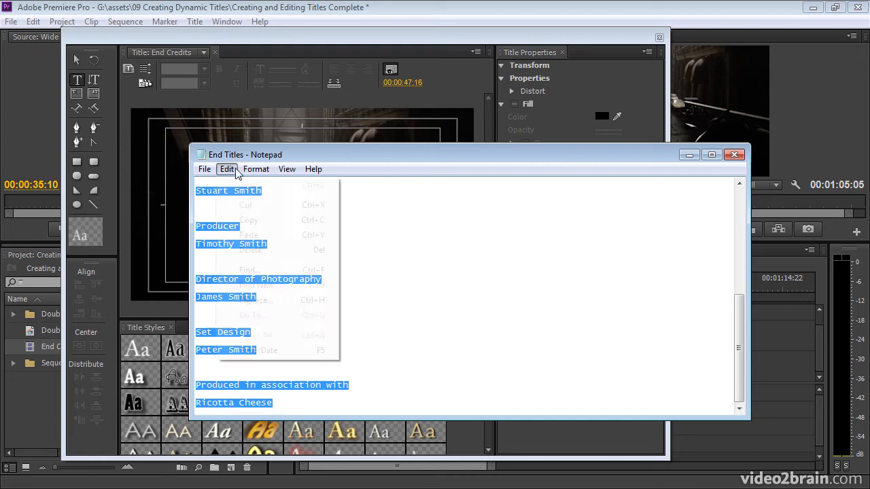
{"action": "left_click_drag", "start_coordinate": [271, 154], "coordinate": [869, 197]}
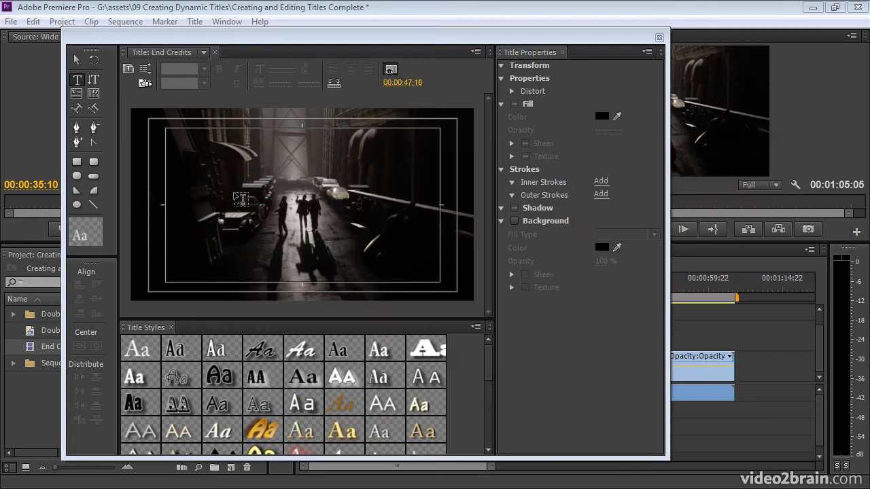
{"action": "left_click", "coordinate": [223, 189]}
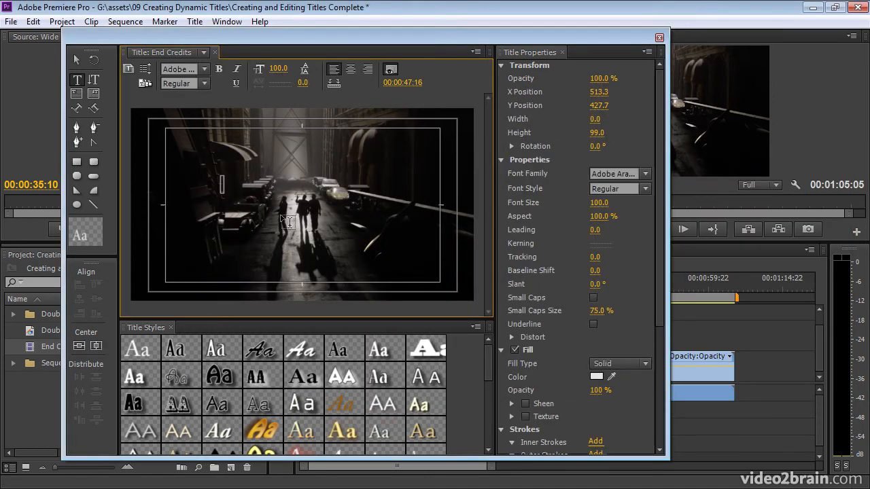
{"action": "key", "text": "ctrl+v"}
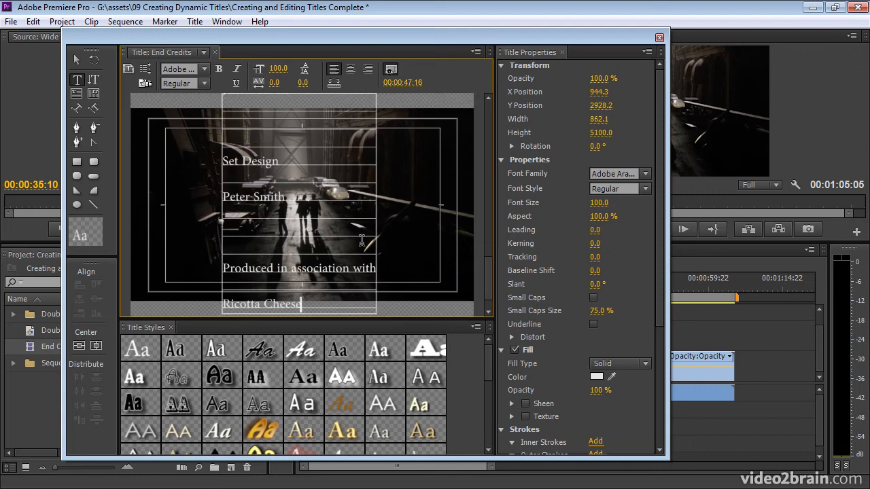
Step: Center-align the pasted credits text and check how its lines read down the roll
{"action": "left_click_drag", "start_coordinate": [490, 283], "coordinate": [487, 219]}
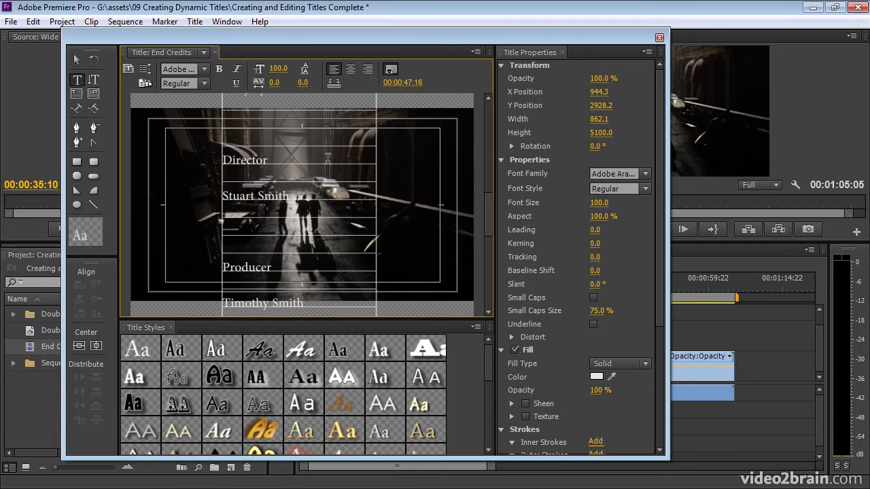
{"action": "left_click", "coordinate": [351, 69]}
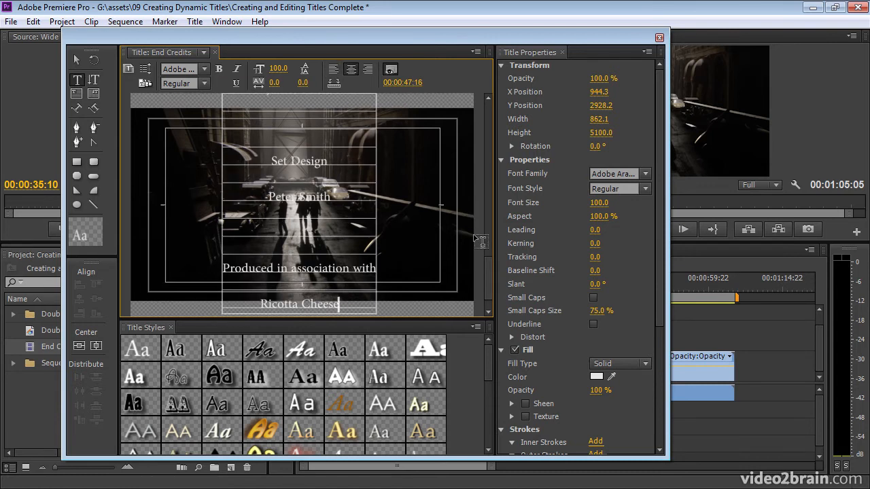
{"action": "left_click", "coordinate": [76, 59]}
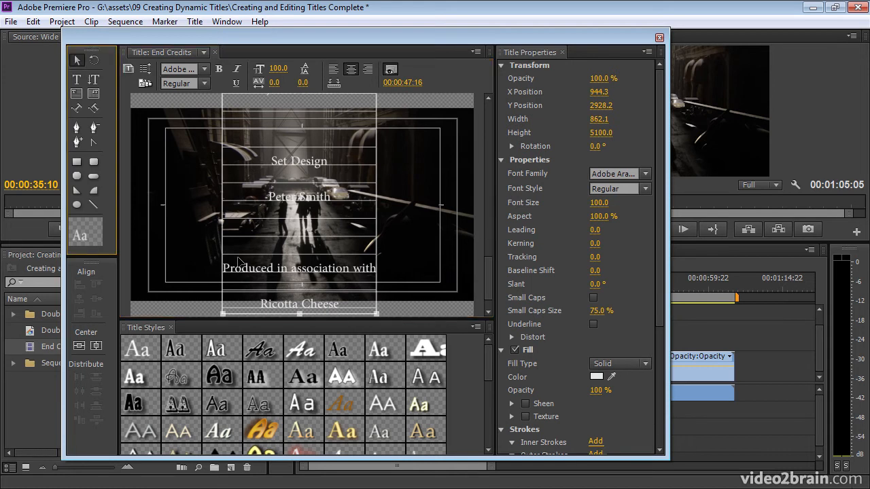
{"action": "left_click", "coordinate": [413, 214]}
{"action": "left_click_drag", "start_coordinate": [489, 278], "coordinate": [485, 193]}
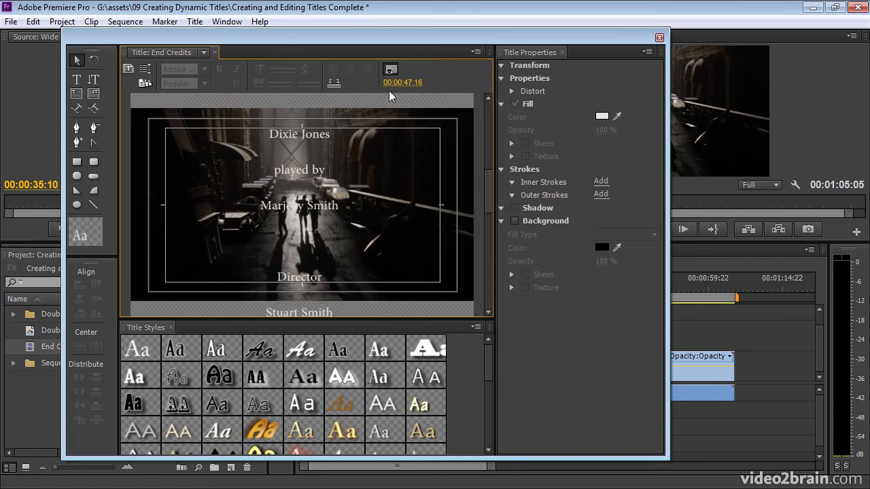
Step: Set the titler's background frame to 00:00:48:18 and add a black outer edge stroke of size 18 to the credits text
{"action": "mouse_move", "coordinate": [408, 84]}
{"action": "left_mouse_down"}
{"action": "mouse_move", "coordinate": [453, 85]}
{"action": "mouse_move", "coordinate": [394, 85]}
{"action": "mouse_move", "coordinate": [414, 84]}
{"action": "left_mouse_up"}
{"action": "left_click", "coordinate": [309, 138]}
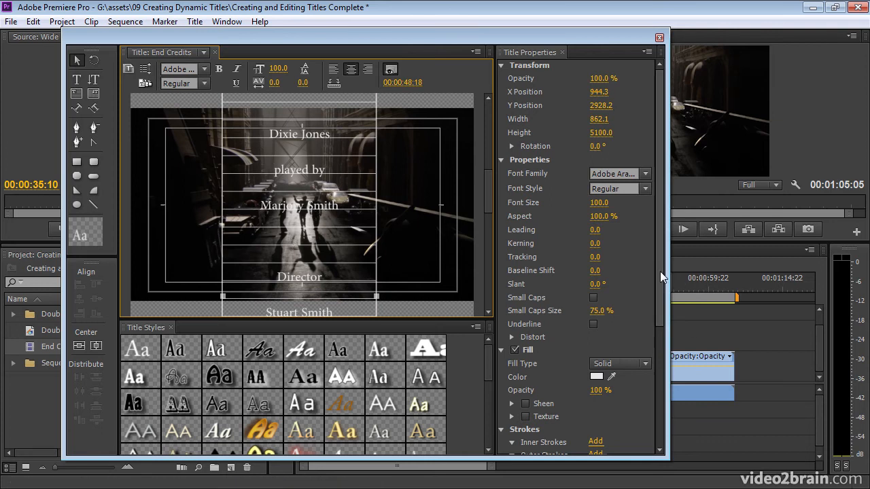
{"action": "left_click_drag", "start_coordinate": [662, 214], "coordinate": [659, 337]}
{"action": "left_click", "coordinate": [594, 274]}
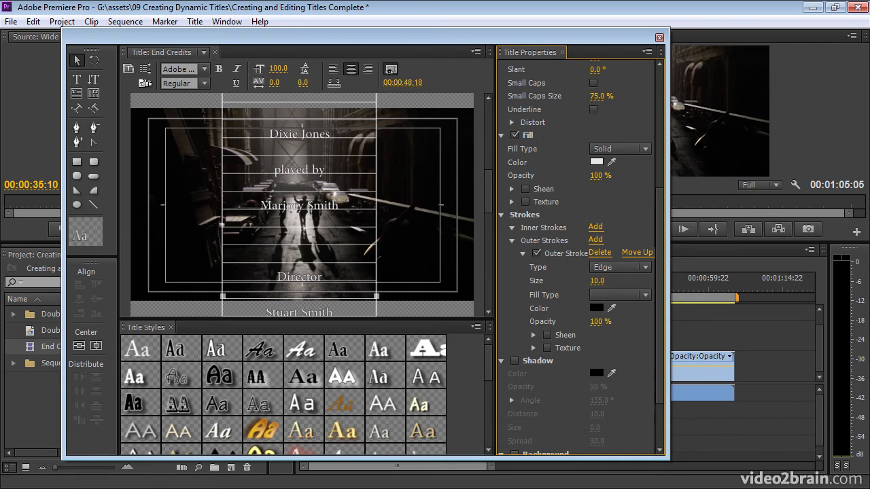
{"action": "mouse_move", "coordinate": [597, 280]}
{"action": "left_mouse_down"}
{"action": "mouse_move", "coordinate": [614, 280]}
{"action": "mouse_move", "coordinate": [603, 280]}
{"action": "left_mouse_up"}
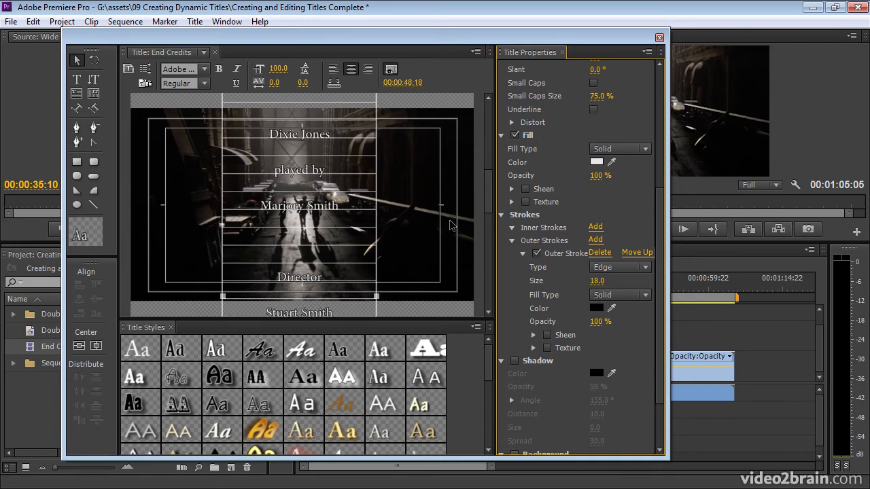
Step: Close the titler, place the End Credits title on Video 2 above the closing shot and play it back
{"action": "left_click_drag", "start_coordinate": [490, 193], "coordinate": [488, 119]}
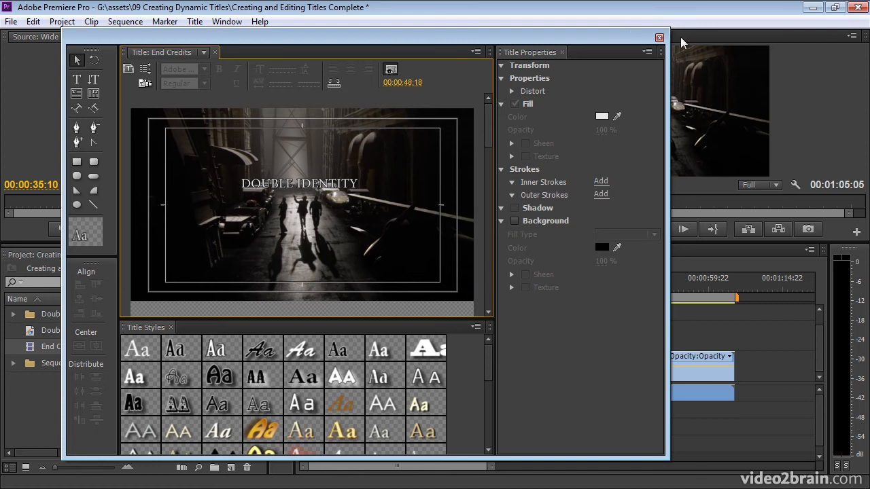
{"action": "left_click", "coordinate": [658, 38]}
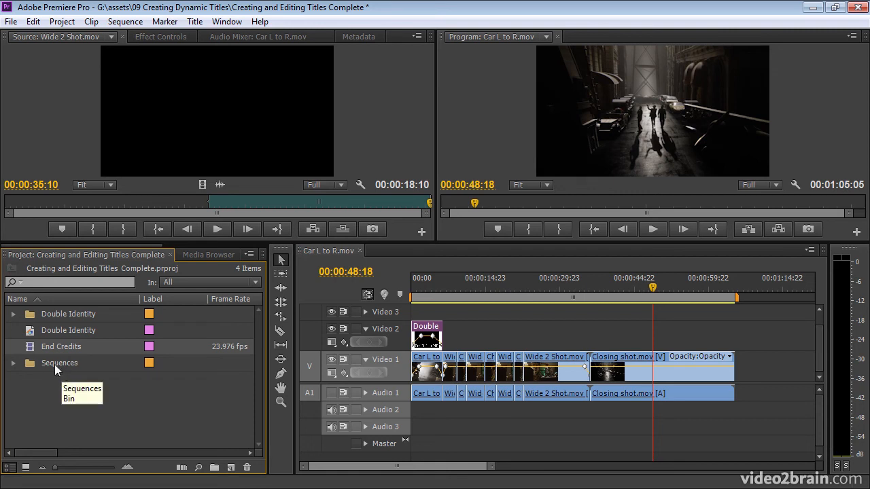
{"action": "left_click_drag", "start_coordinate": [55, 347], "coordinate": [607, 346]}
{"action": "mouse_move", "coordinate": [603, 282]}
{"action": "left_mouse_down"}
{"action": "mouse_move", "coordinate": [635, 282]}
{"action": "mouse_move", "coordinate": [602, 283]}
{"action": "left_mouse_up"}
{"action": "key", "text": "space"}
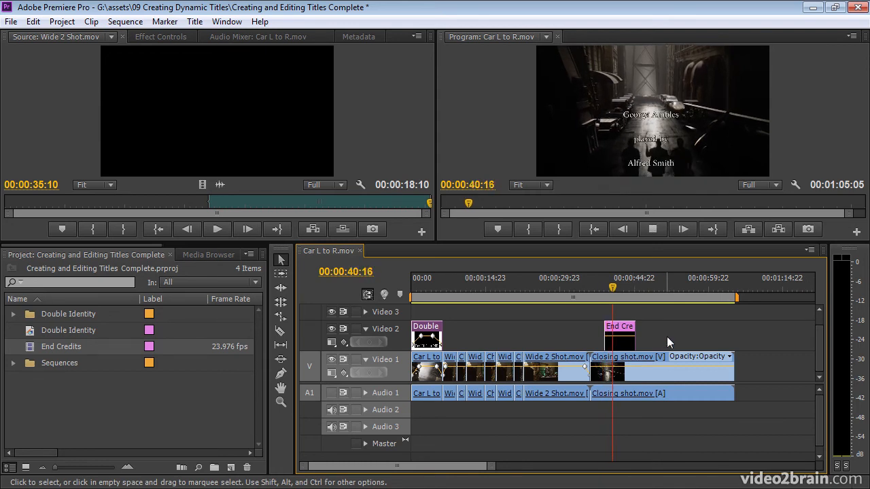
Step: Extend the End Credits clip almost to the end of the closing shot and preview the roll again
{"action": "key", "text": "space"}
{"action": "left_click_drag", "start_coordinate": [630, 328], "coordinate": [711, 334]}
{"action": "left_click", "coordinate": [635, 280]}
{"action": "key", "text": "space"}
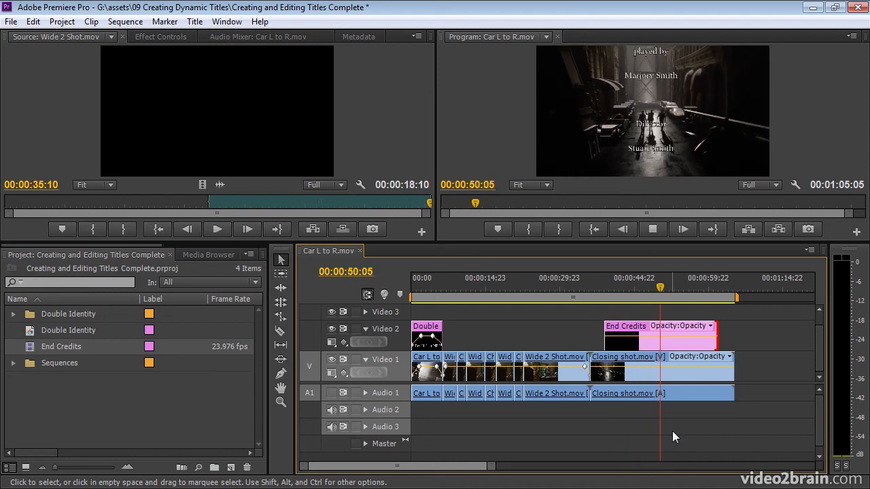
{"action": "key", "text": "space"}
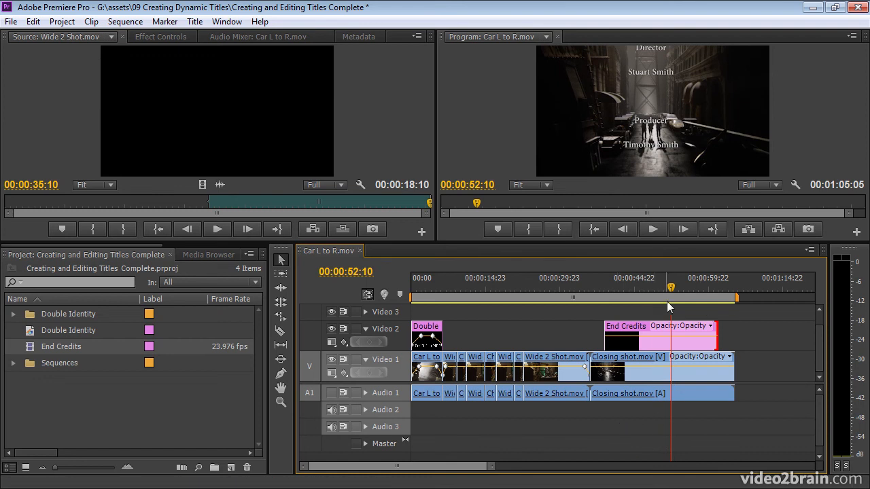
{"action": "left_click", "coordinate": [653, 288]}
{"action": "mouse_move", "coordinate": [645, 284]}
{"action": "left_mouse_down"}
{"action": "mouse_move", "coordinate": [631, 286]}
{"action": "mouse_move", "coordinate": [651, 288]}
{"action": "left_mouse_up"}
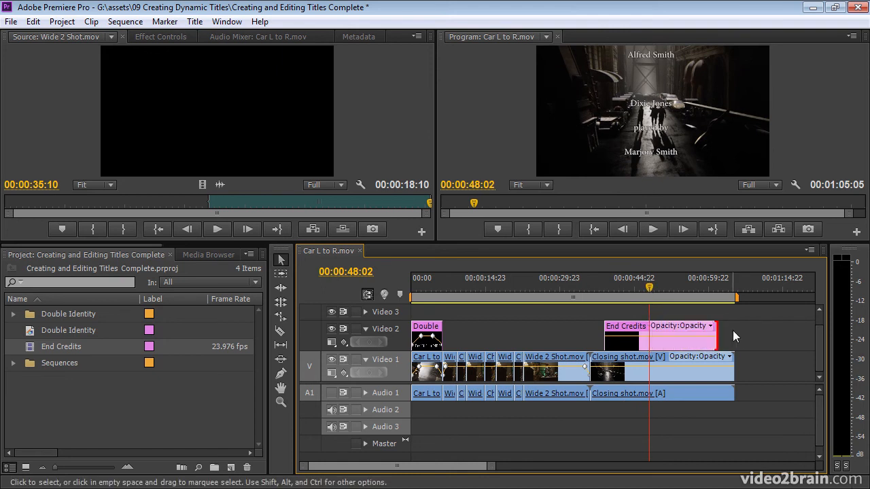
Step: Reopen the End Credits title from the timeline and set the text's fill color to muted red B36868
{"action": "left_click", "coordinate": [772, 340]}
{"action": "double_click", "coordinate": [661, 343]}
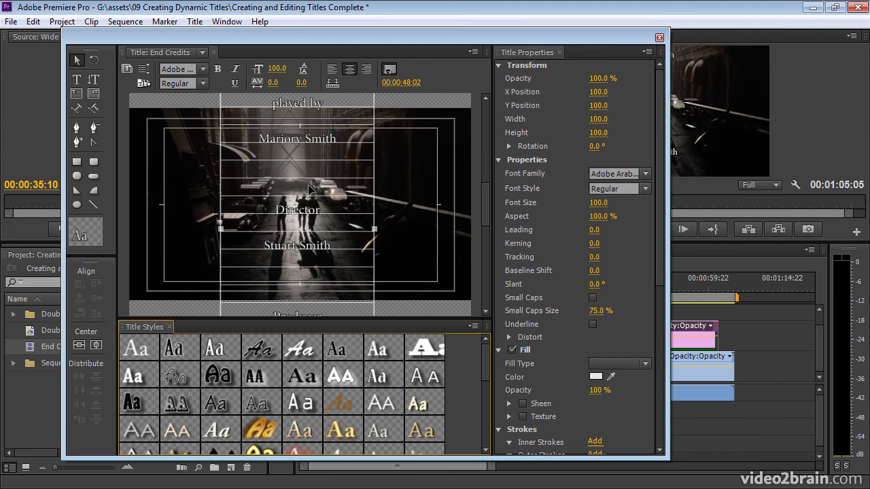
{"action": "left_click_drag", "start_coordinate": [662, 229], "coordinate": [664, 322]}
{"action": "left_click", "coordinate": [595, 213]}
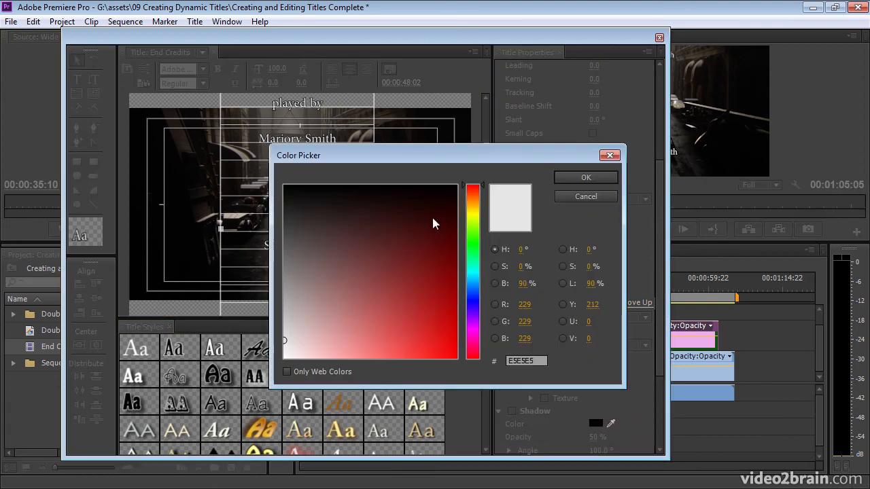
{"action": "left_click", "coordinate": [356, 307]}
{"action": "left_click", "coordinate": [596, 179]}
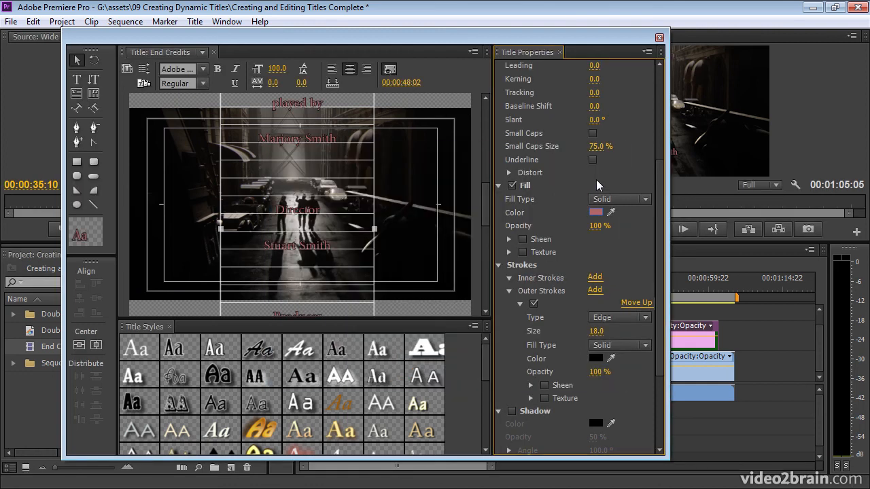
Step: Shift the credits text's fill hue to teal blue, close the titler and play back the recolored roll
{"action": "left_click", "coordinate": [595, 212]}
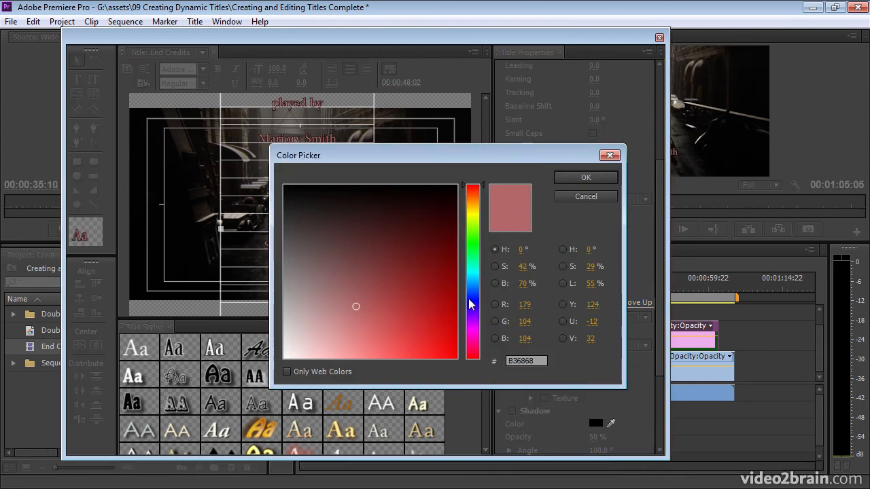
{"action": "left_click_drag", "start_coordinate": [471, 305], "coordinate": [473, 278]}
{"action": "left_click", "coordinate": [585, 178]}
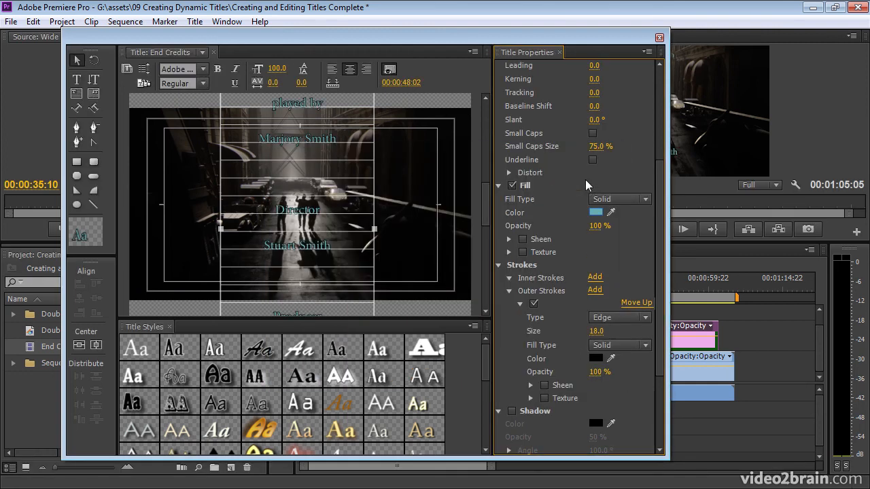
{"action": "left_click", "coordinate": [659, 38]}
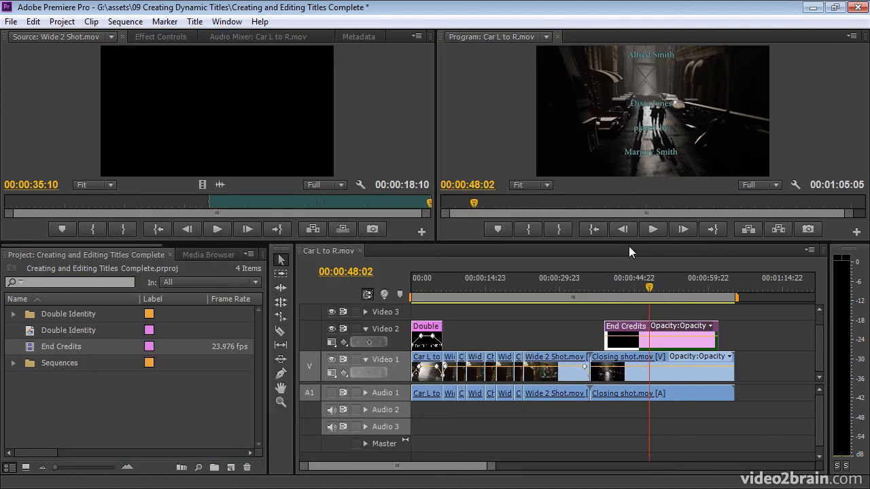
{"action": "key", "text": "space"}
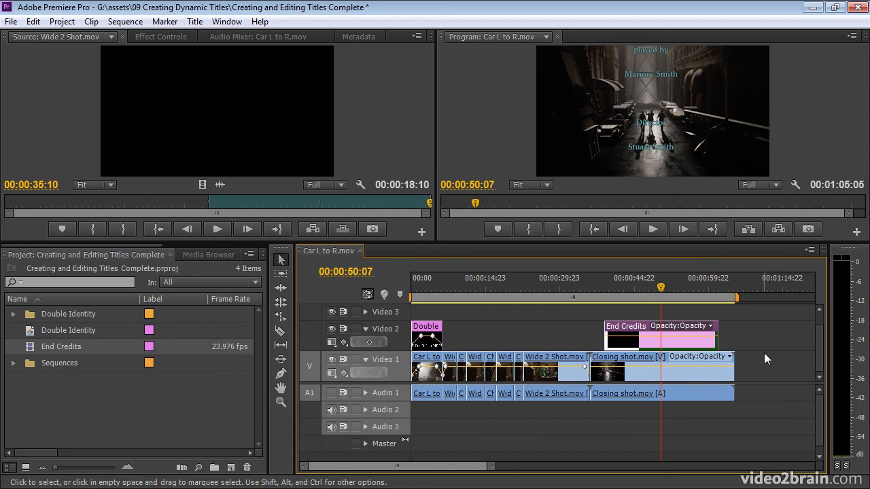
Step: Create a new title named New Titles based on the current End Credits title, keeping its video settings
{"action": "double_click", "coordinate": [678, 345]}
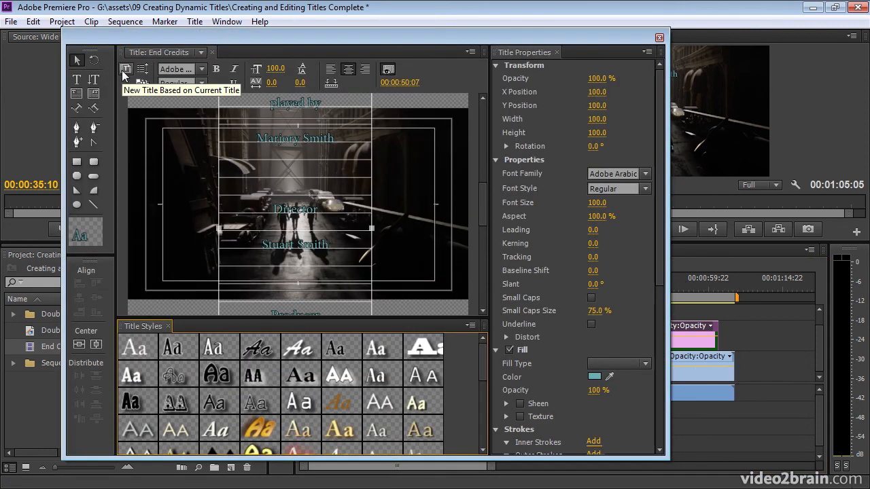
{"action": "left_click_drag", "start_coordinate": [145, 31], "coordinate": [289, 33]}
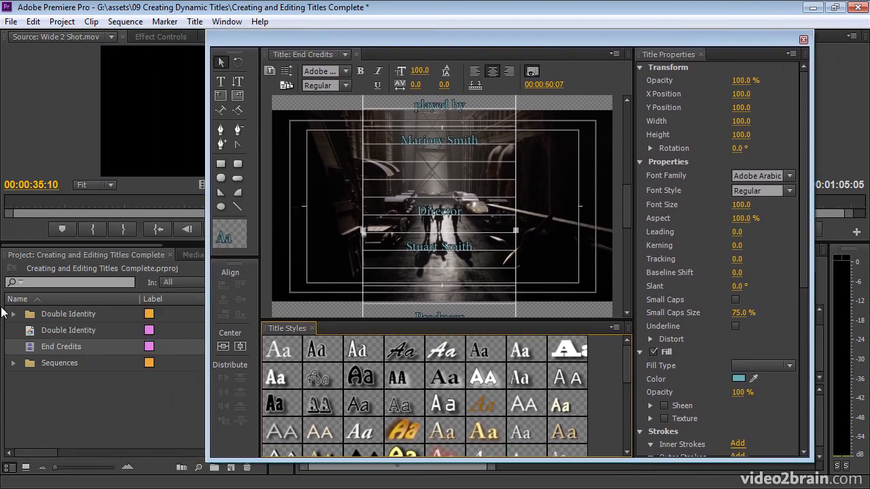
{"action": "left_click", "coordinate": [270, 71]}
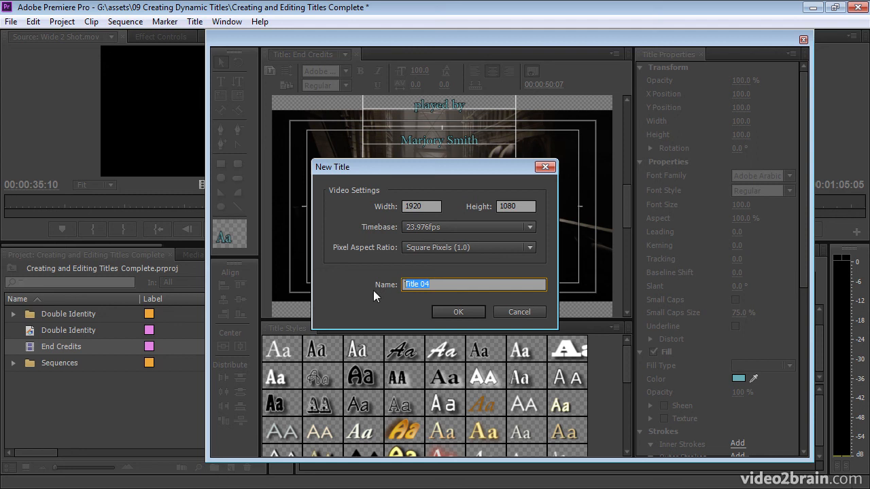
{"action": "type", "text": "New Tit"}
{"action": "left_click", "coordinate": [458, 307]}
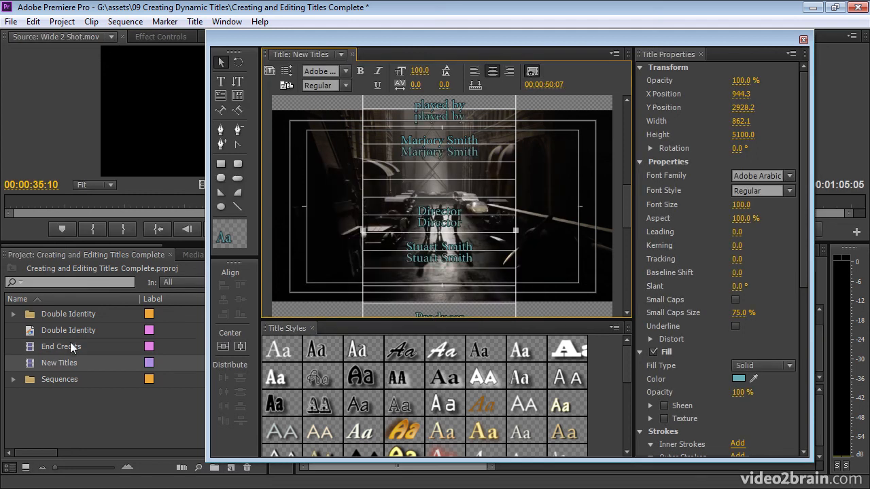
Step: Close the titler and save the project
{"action": "left_click", "coordinate": [803, 41]}
{"action": "key", "text": "ctrl+s"}
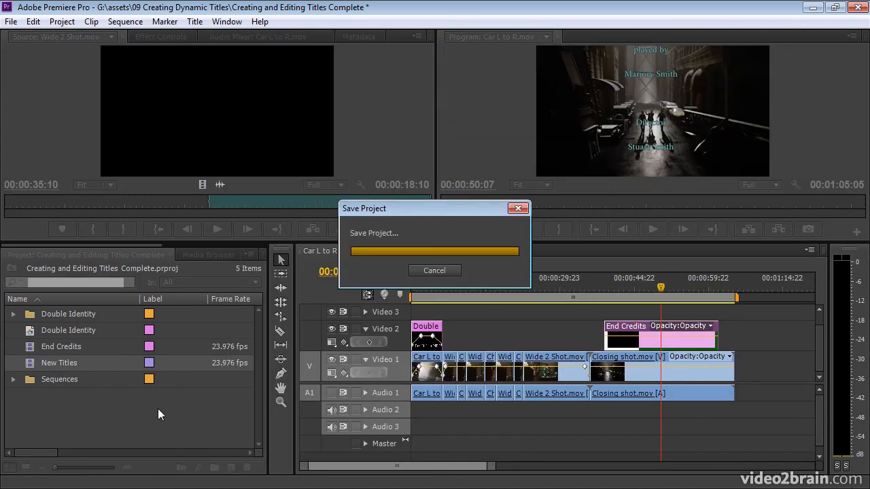
{"action": "left_click", "coordinate": [157, 409]}
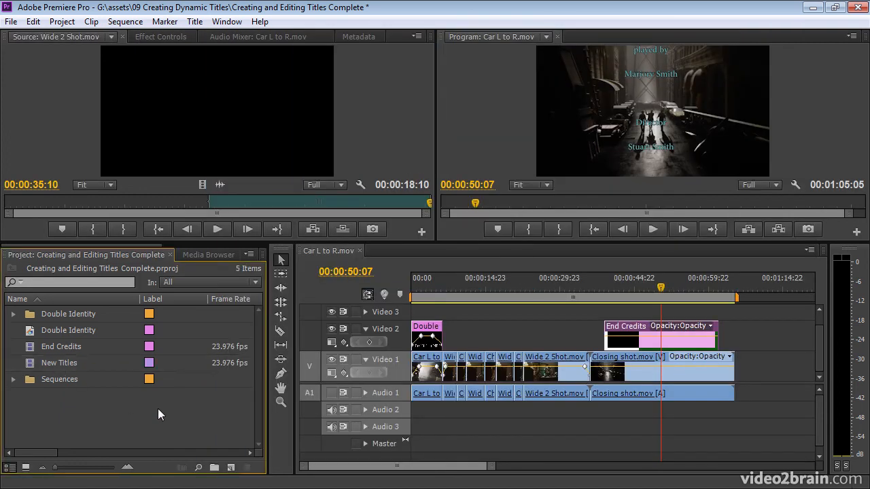